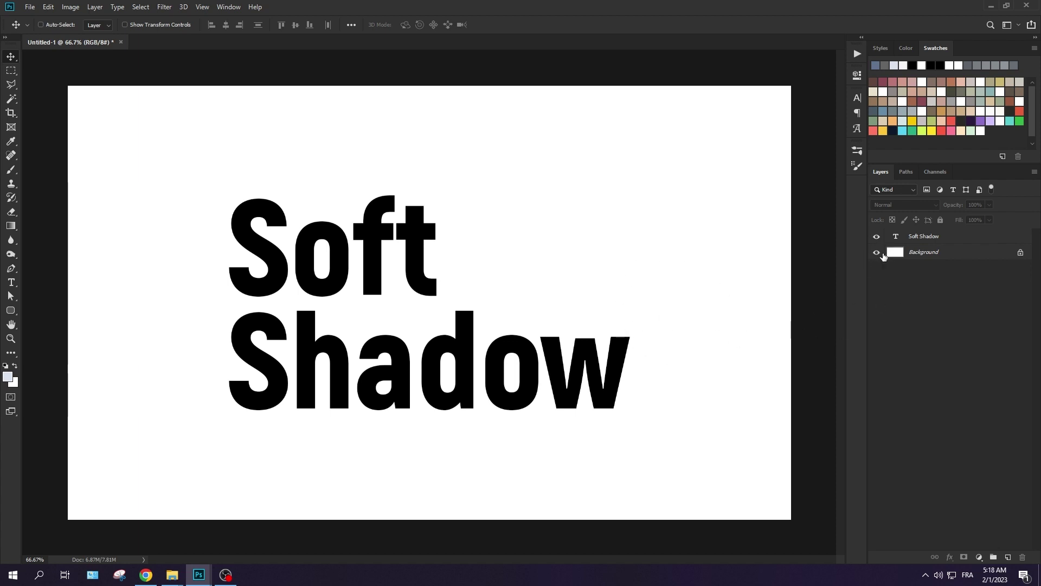
Select the Soft Shadow text layer and duplicate it twice
left_click(876, 237)
left_click(876, 236)
left_click(905, 239)
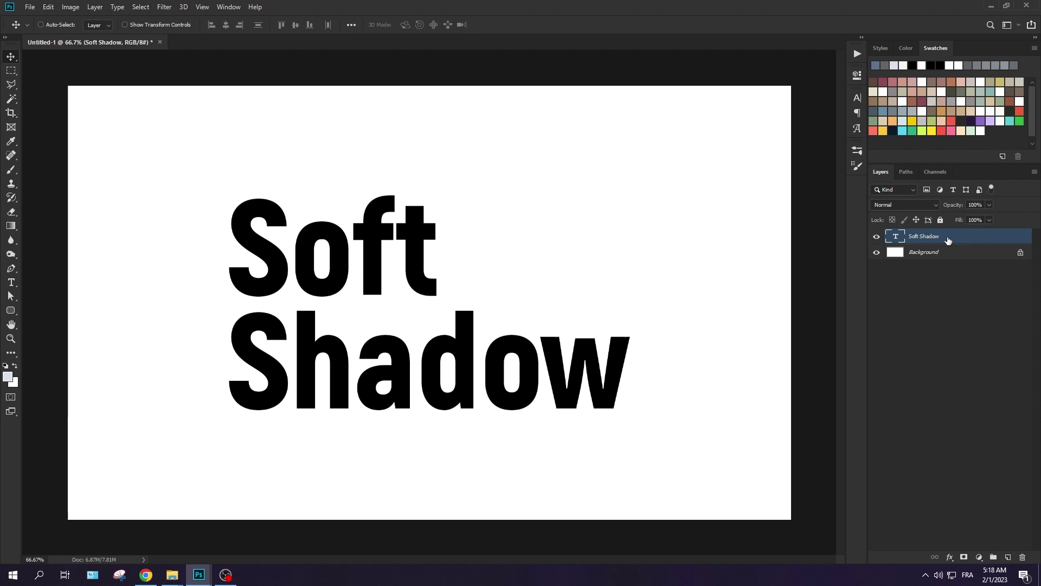
key("ctrl+j")
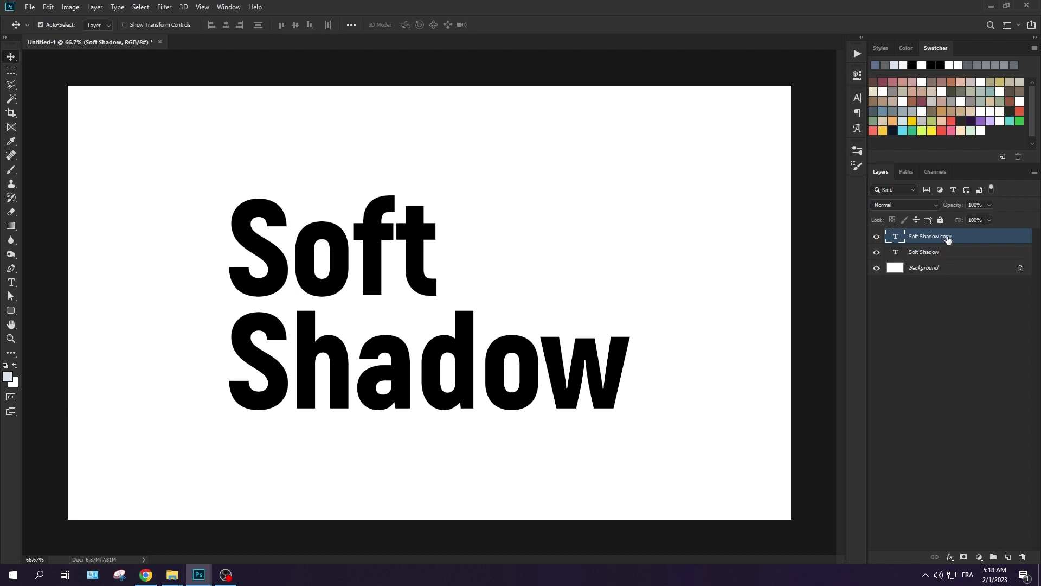
key("ctrl+j")
Hide both copies, rename the original layer 'Shadow' and hide it
left_click(877, 237)
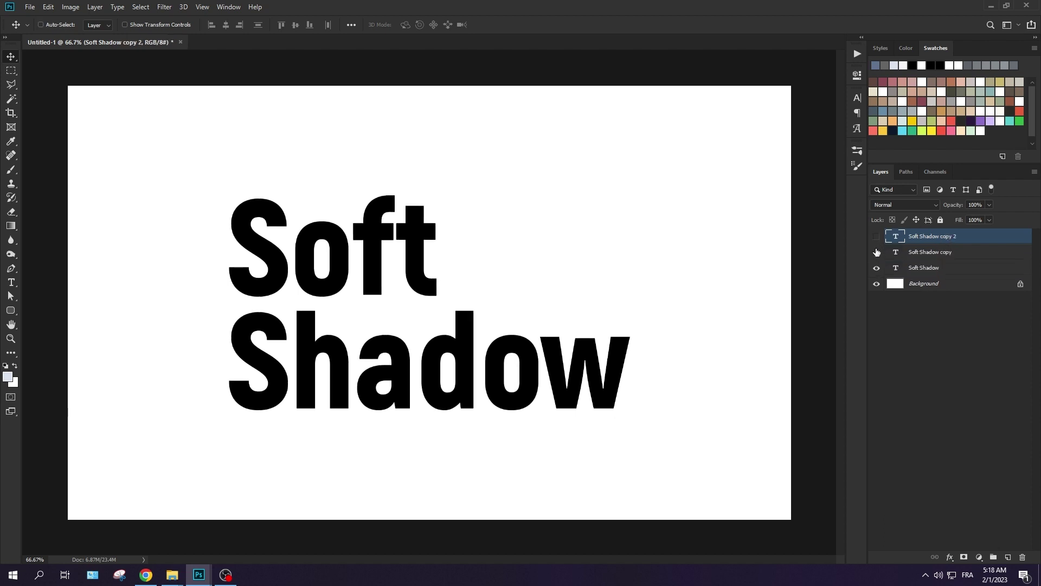
left_click(876, 252)
double_click(921, 268)
left_click_drag(921, 268, 884, 277)
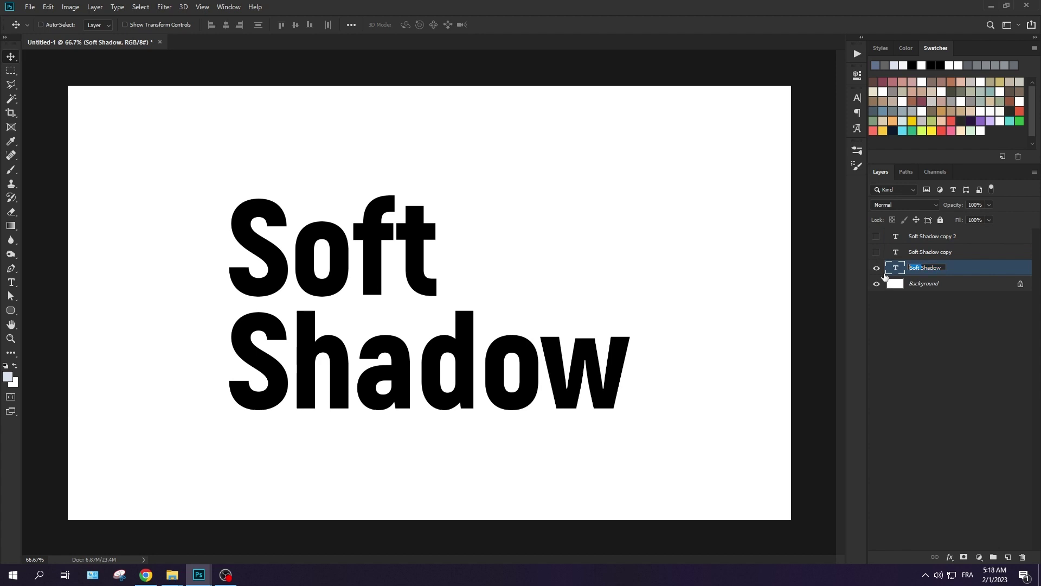
key("BackSpace")
key("Return")
left_click(877, 268)
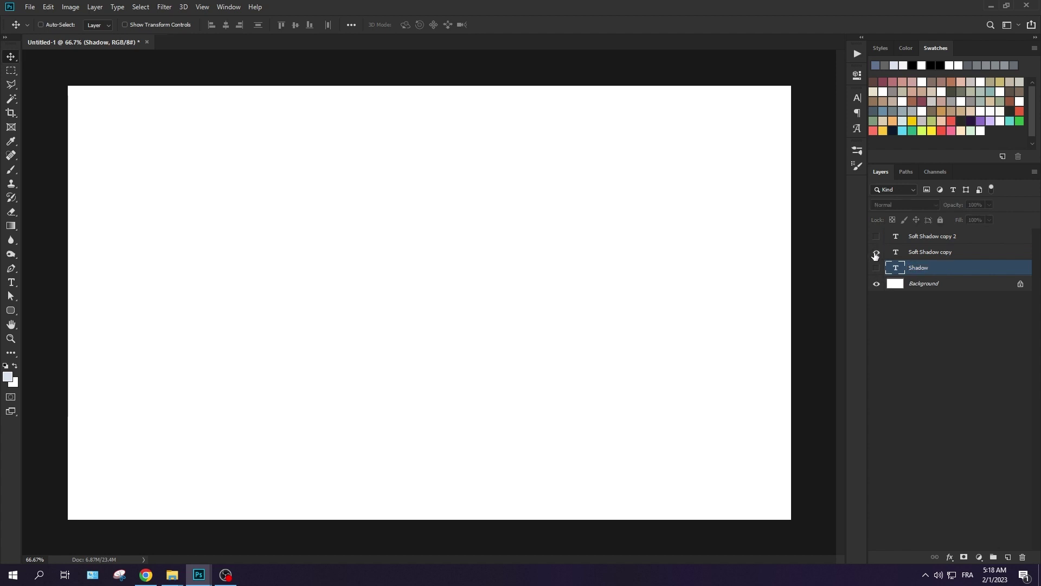
Rename the Soft Shadow copy layer to 'Light' and hide it
left_click(877, 252)
double_click(921, 253)
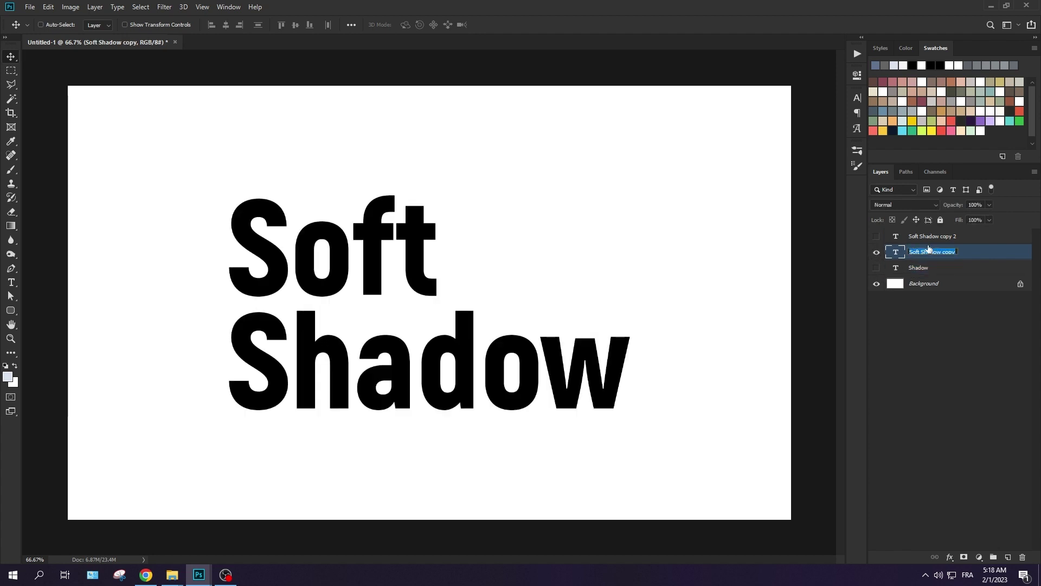
key("BackSpace")
type("Ligh")
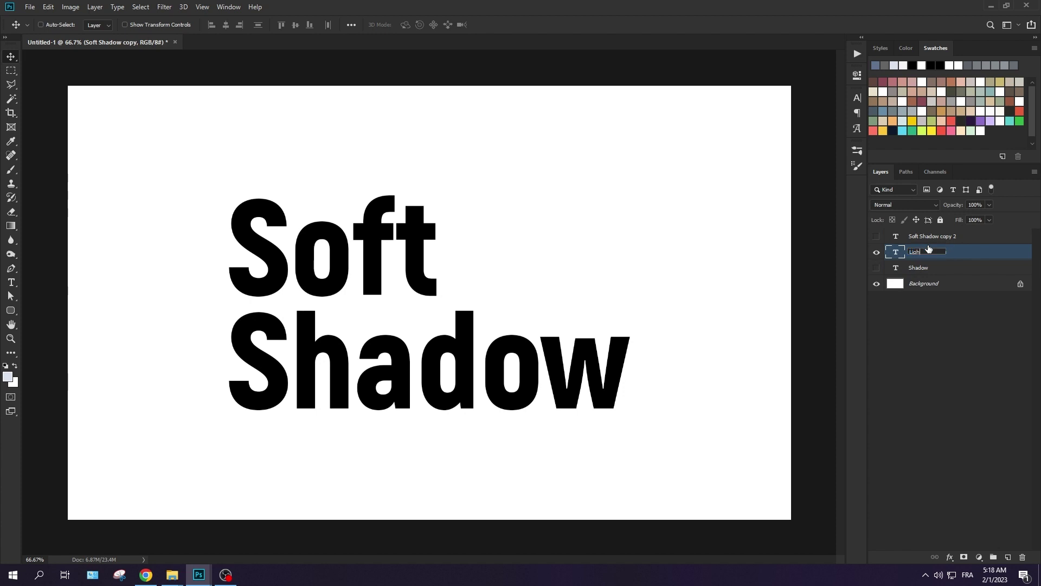
type("t")
key("Return")
left_click(877, 252)
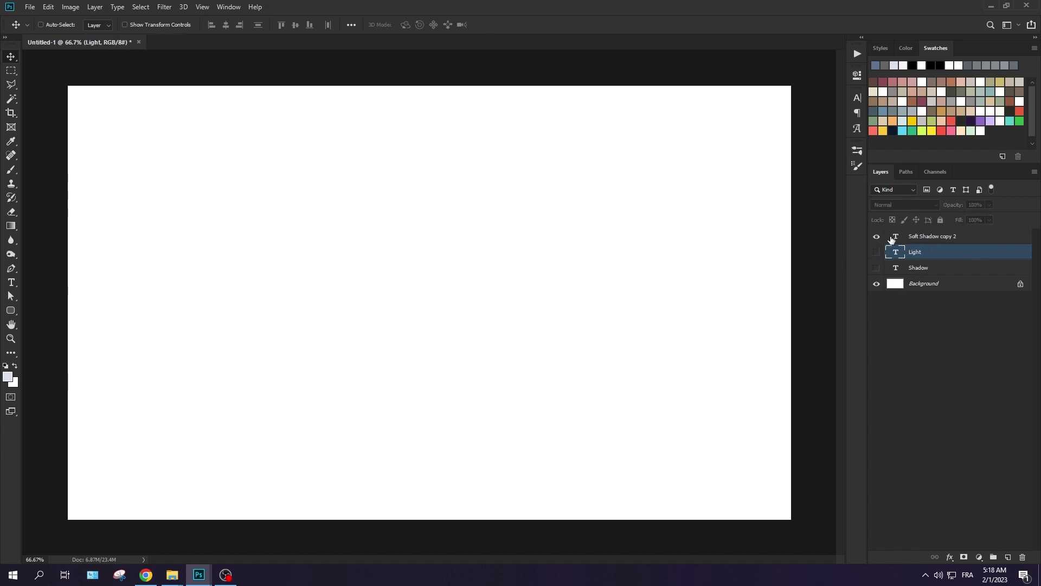
Rename the Soft Shadow copy 2 layer to 'Rim light'
left_click(876, 236)
left_click(896, 237)
double_click(896, 239)
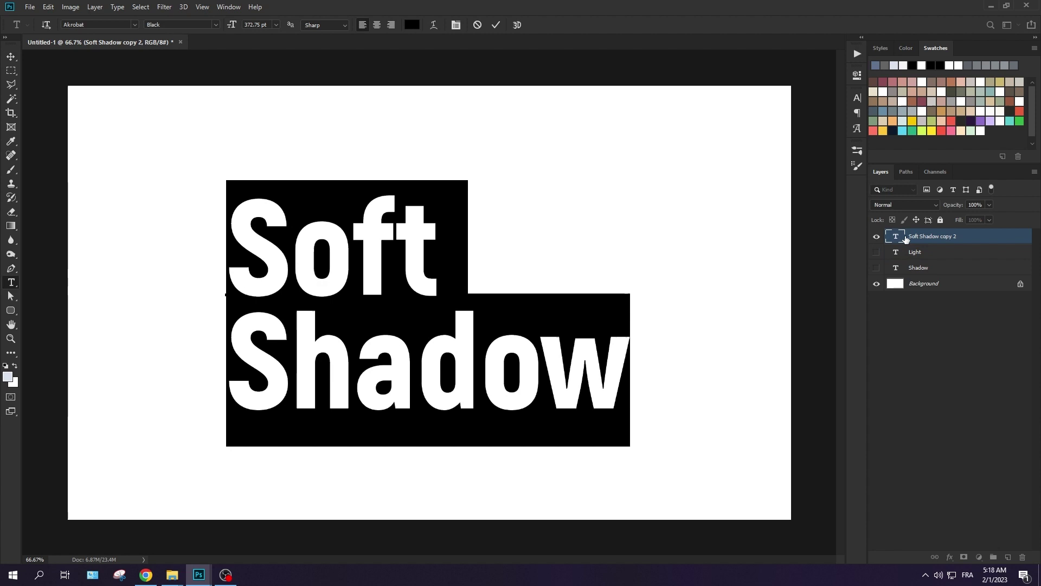
type("Rim li")
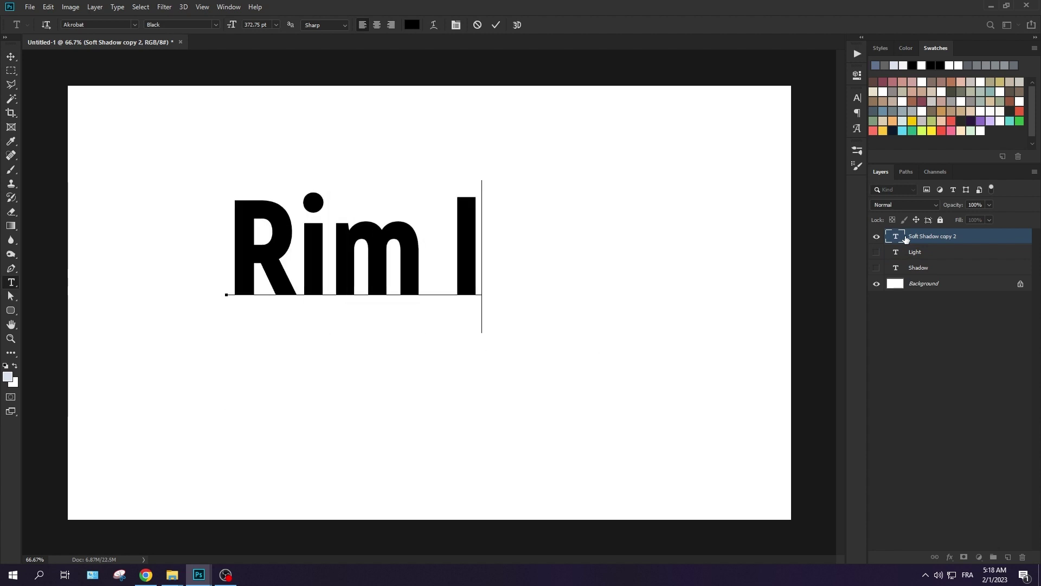
left_click(478, 25)
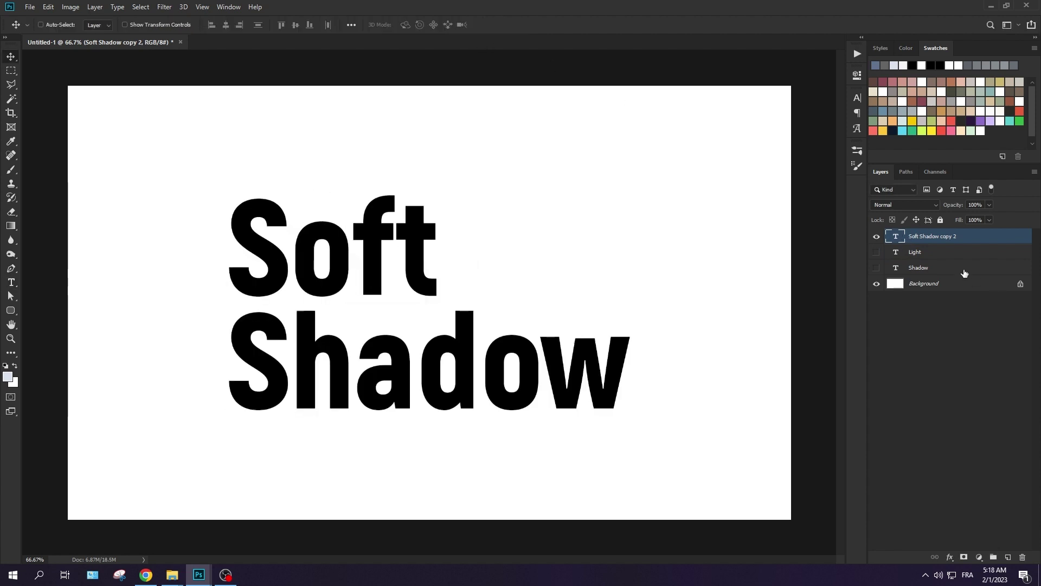
double_click(920, 236)
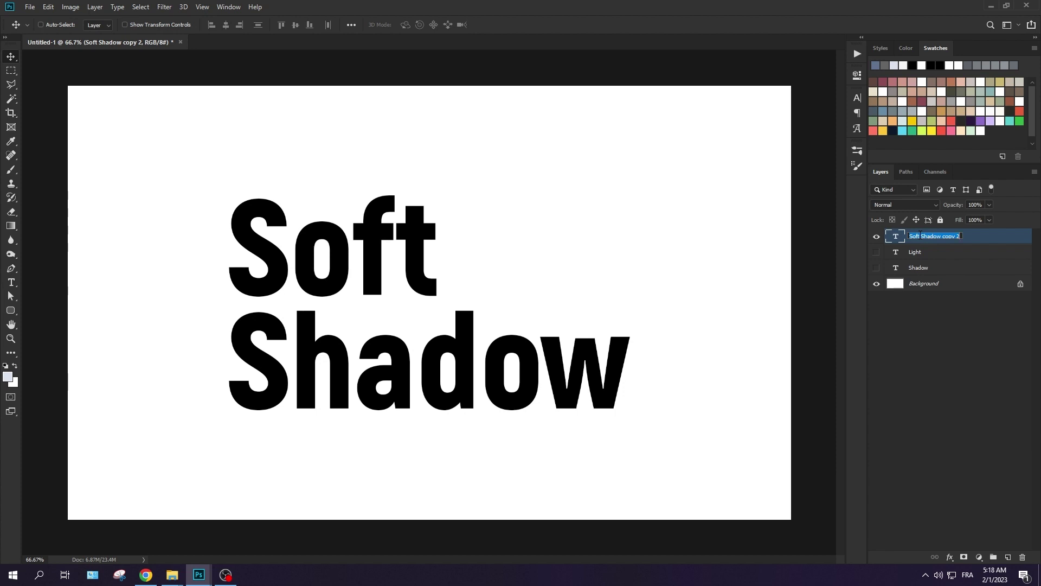
type("Rim light")
key("Return")
Hide Rim light, show the Shadow layer, and select the Background layer
left_click(876, 236)
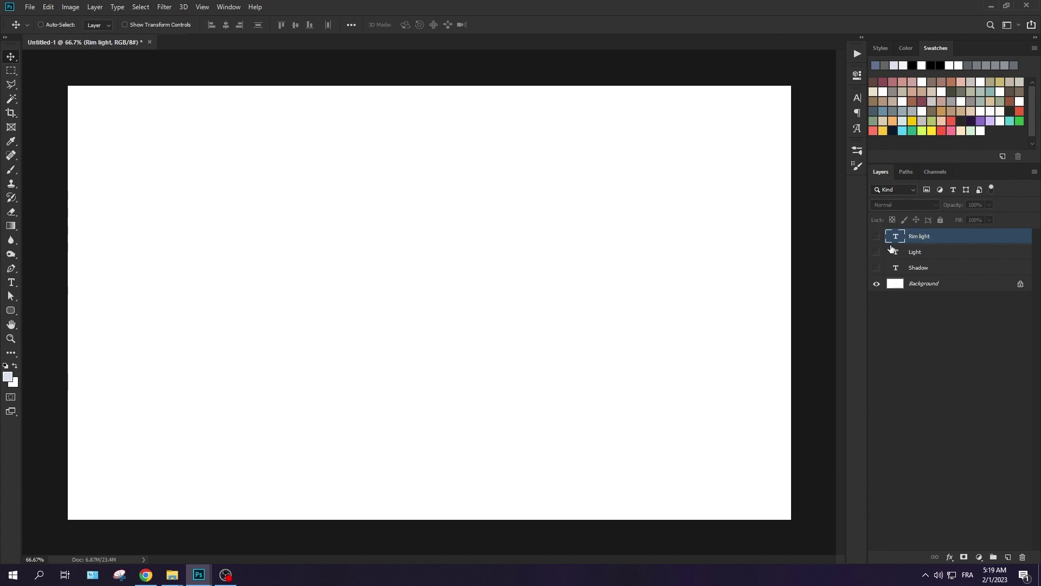
left_click(876, 268)
left_click(935, 271)
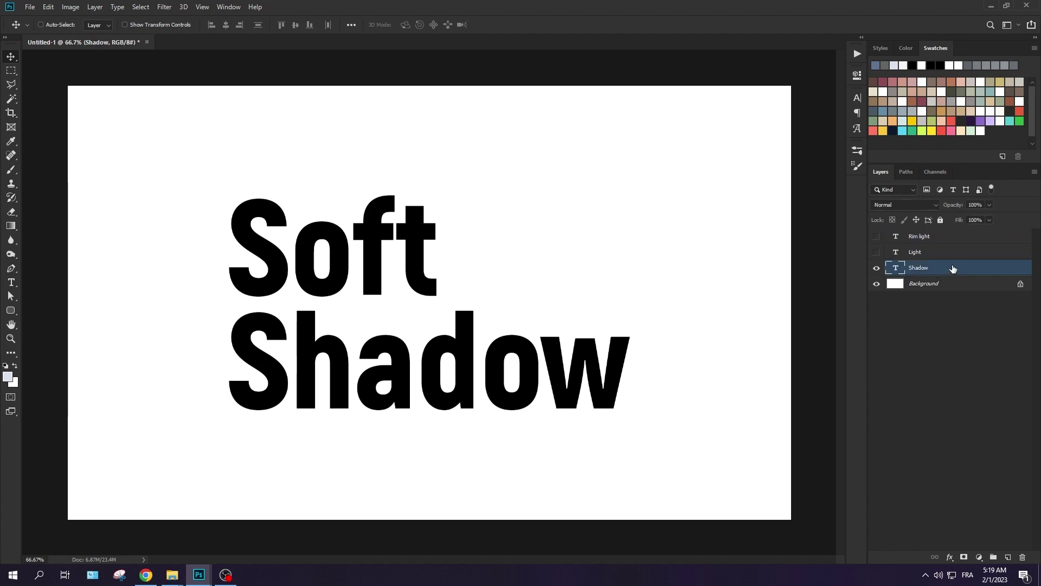
left_click(953, 286)
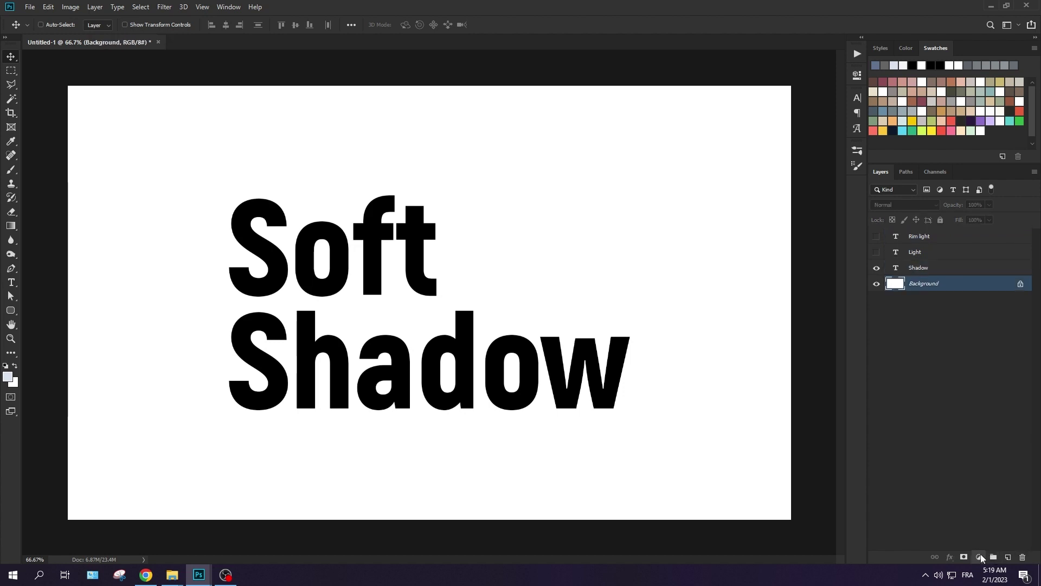
Add a pale bluish-grey (ccd1db) Solid Color fill layer above the Background
left_click(980, 557)
left_click(977, 363)
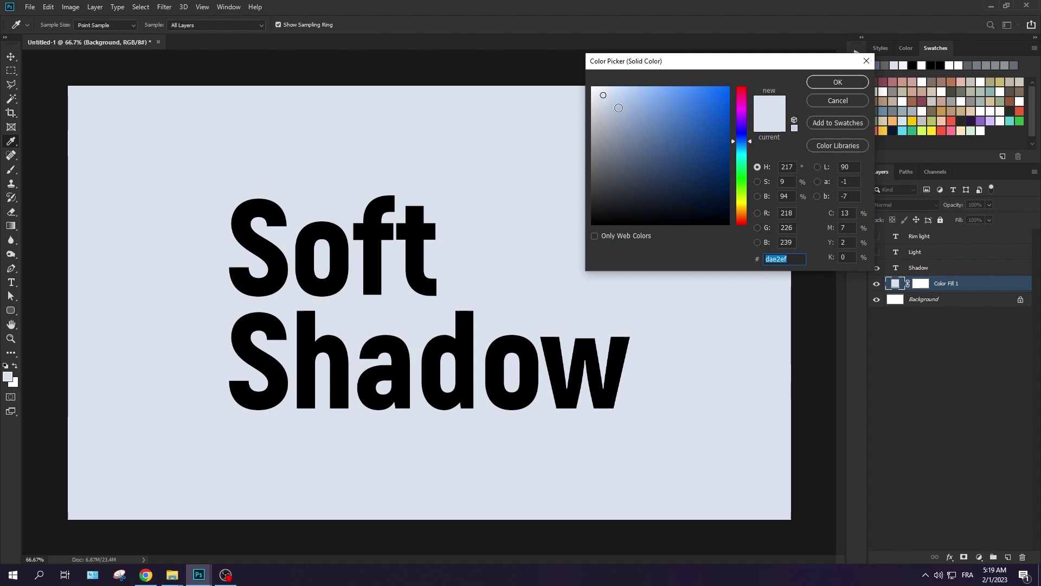
mouse_move(605, 94)
left_mouse_down()
mouse_move(595, 92)
mouse_move(601, 106)
left_mouse_up()
key("Return")
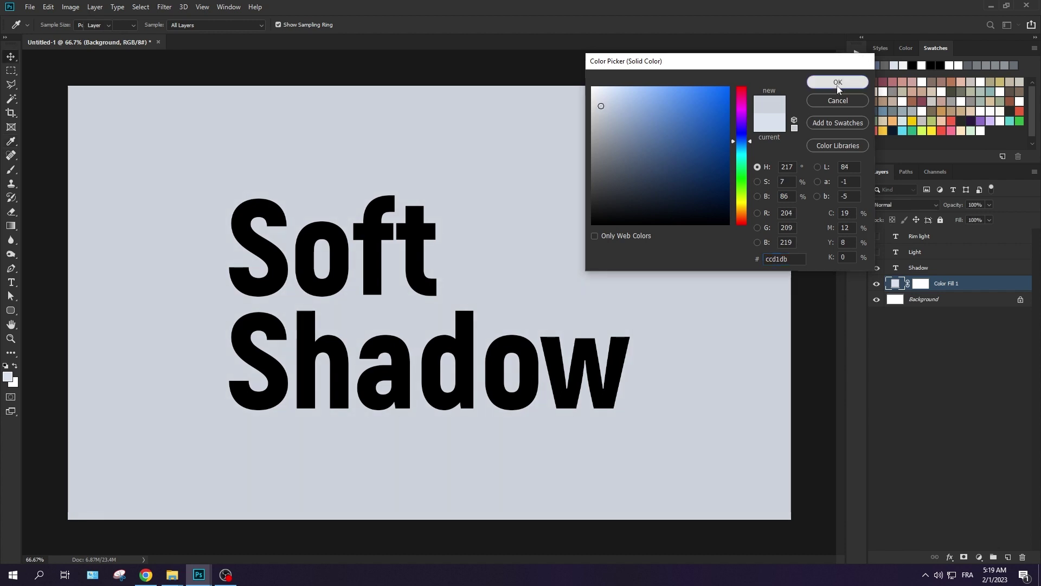
left_click(955, 372)
left_click(955, 273)
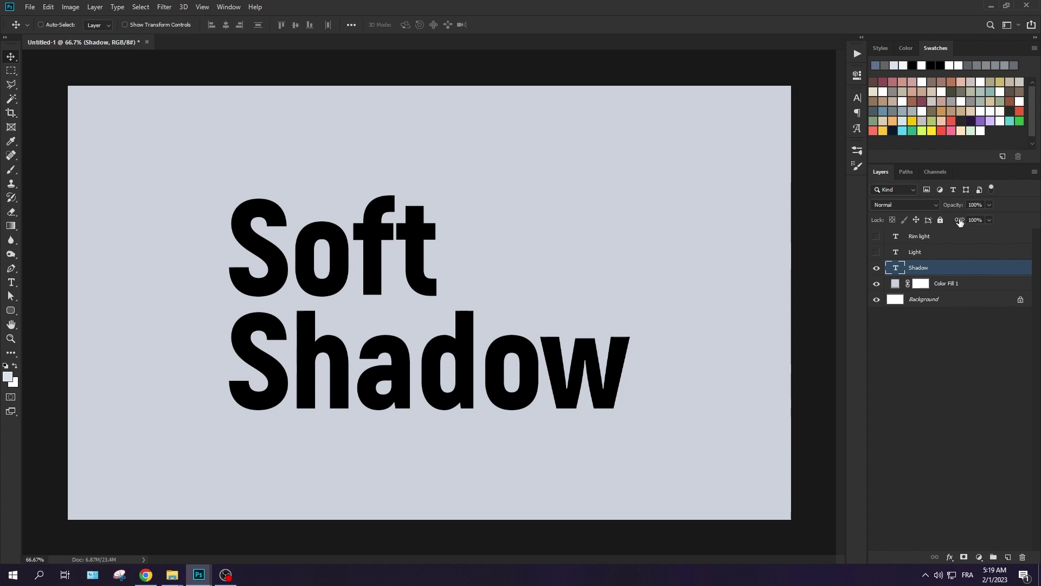
Set the Shadow layer's Fill to 0% and open its Layer Style dialog
left_click_drag(961, 225, 704, 232)
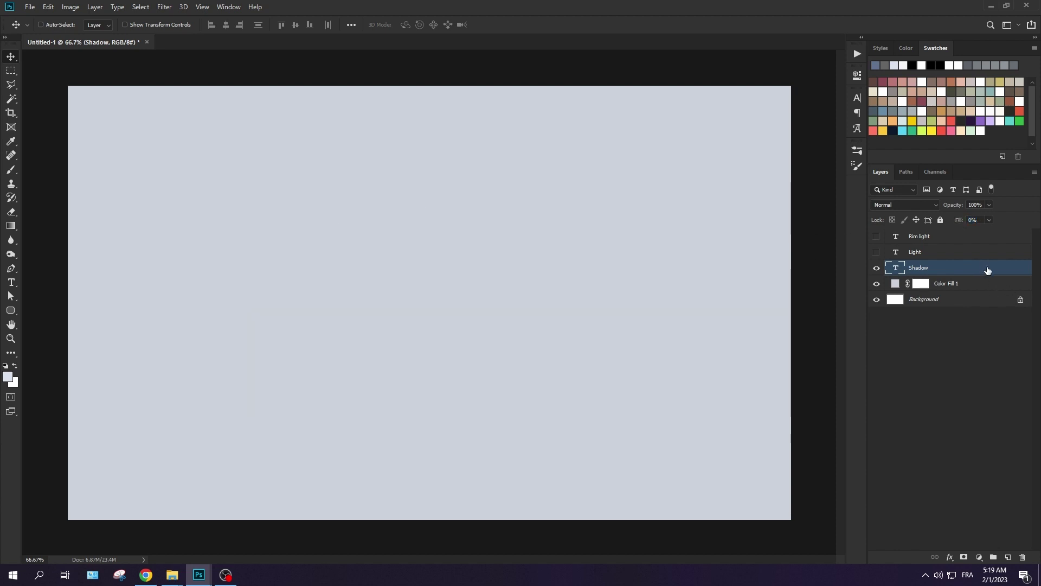
double_click(987, 270)
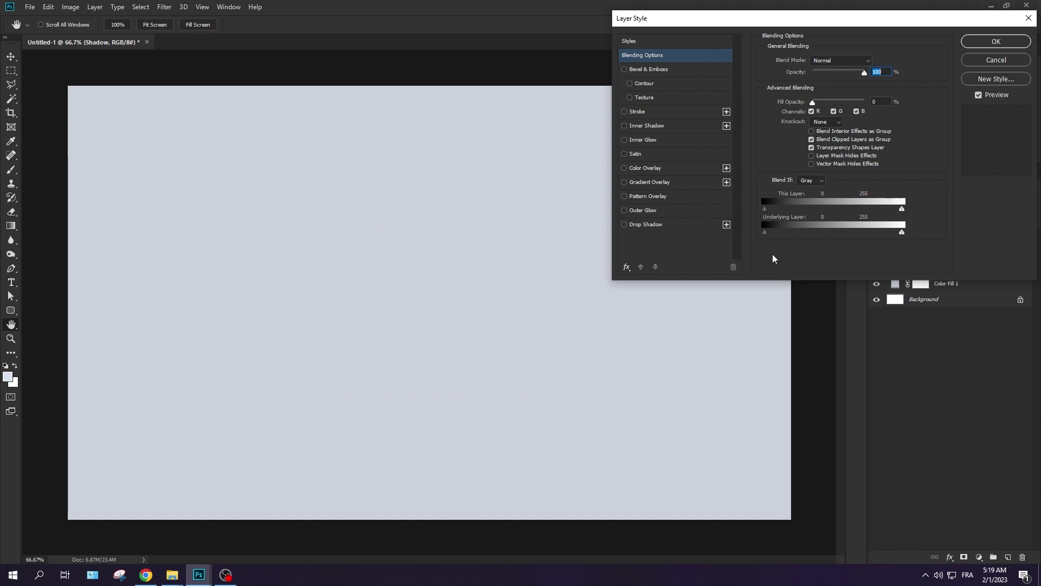
left_click_drag(659, 21, 632, 39)
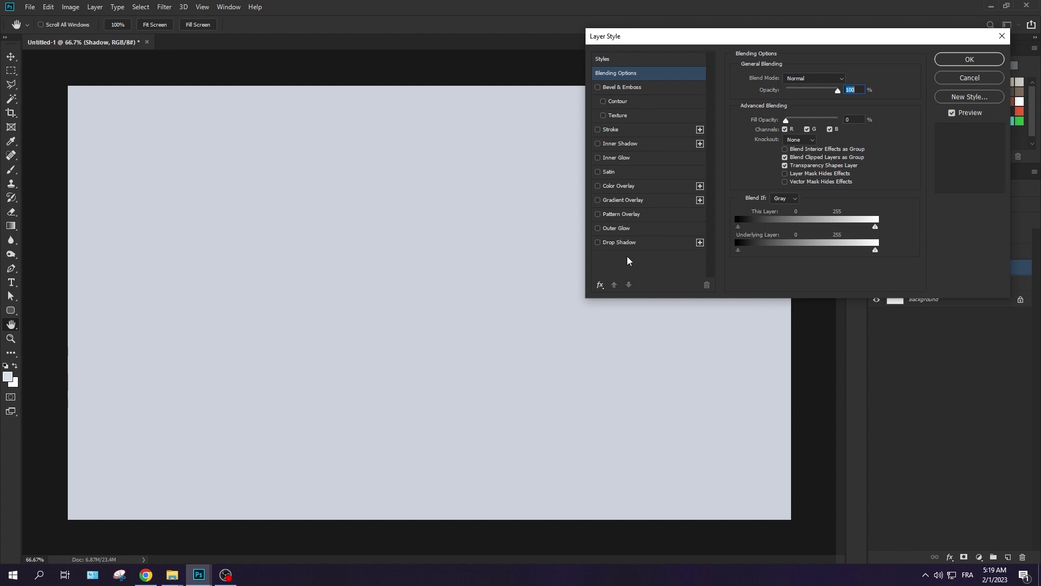
Add a Drop Shadow to the Shadow layer with 5 px distance and size
left_click(662, 245)
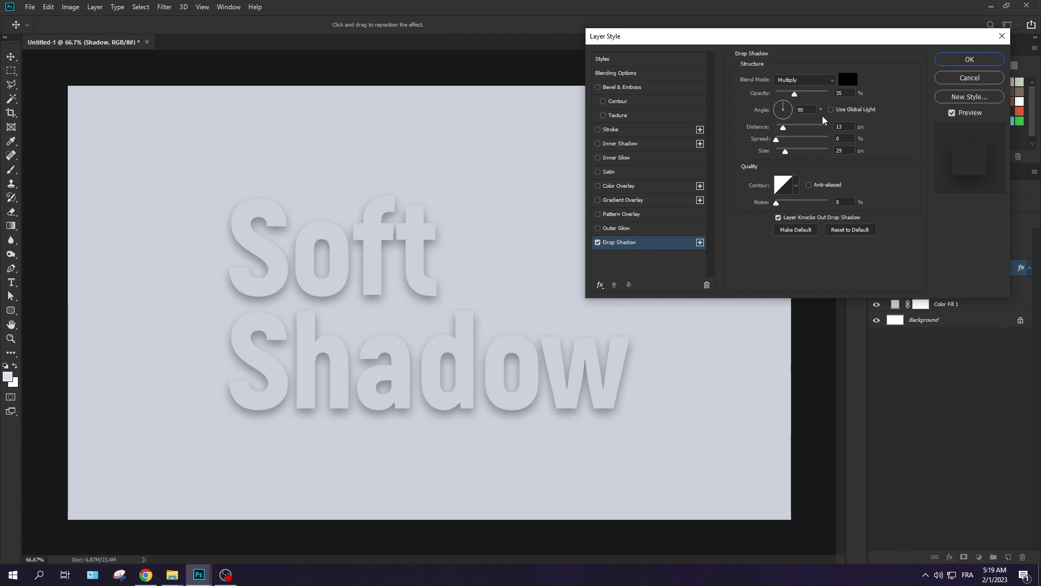
left_click_drag(624, 36, 724, 40)
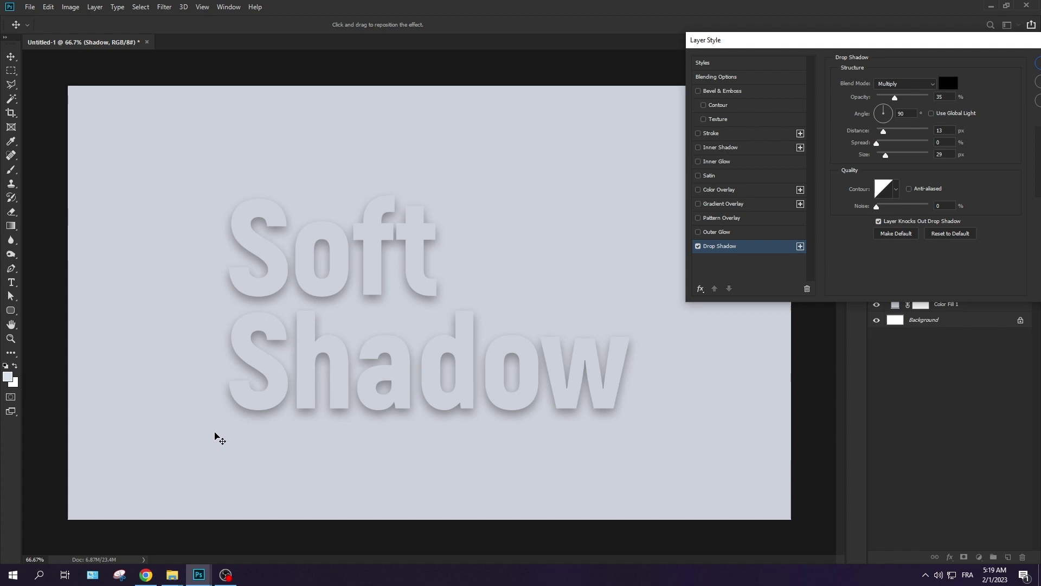
left_click(855, 118)
type("45")
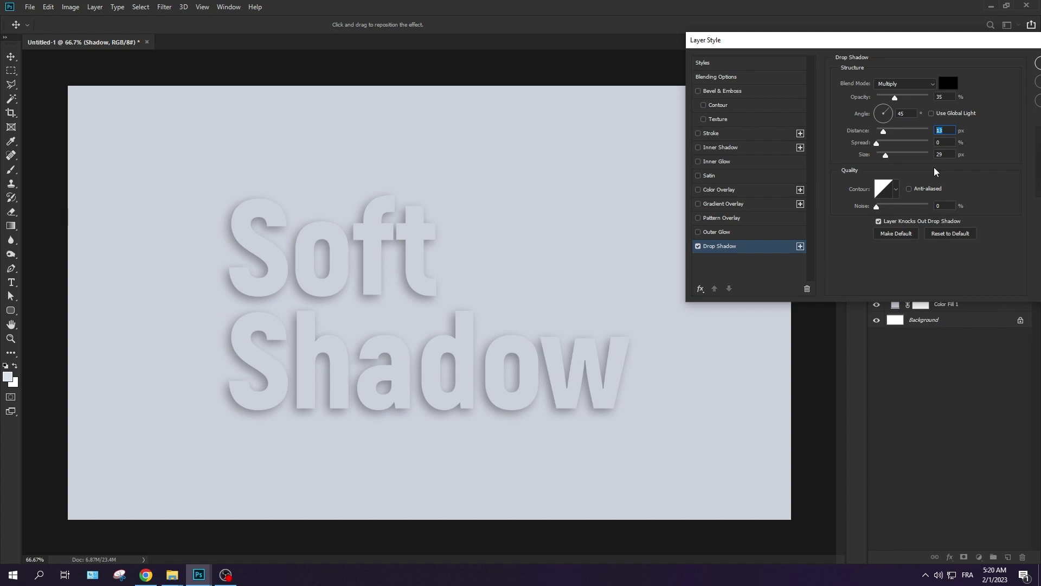
type("5")
left_click(943, 156)
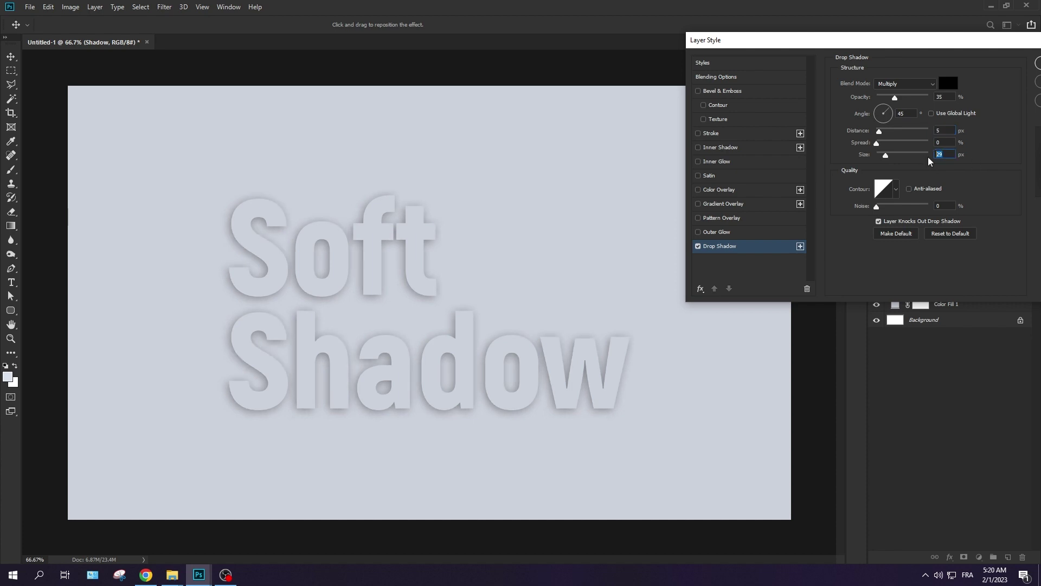
type("5")
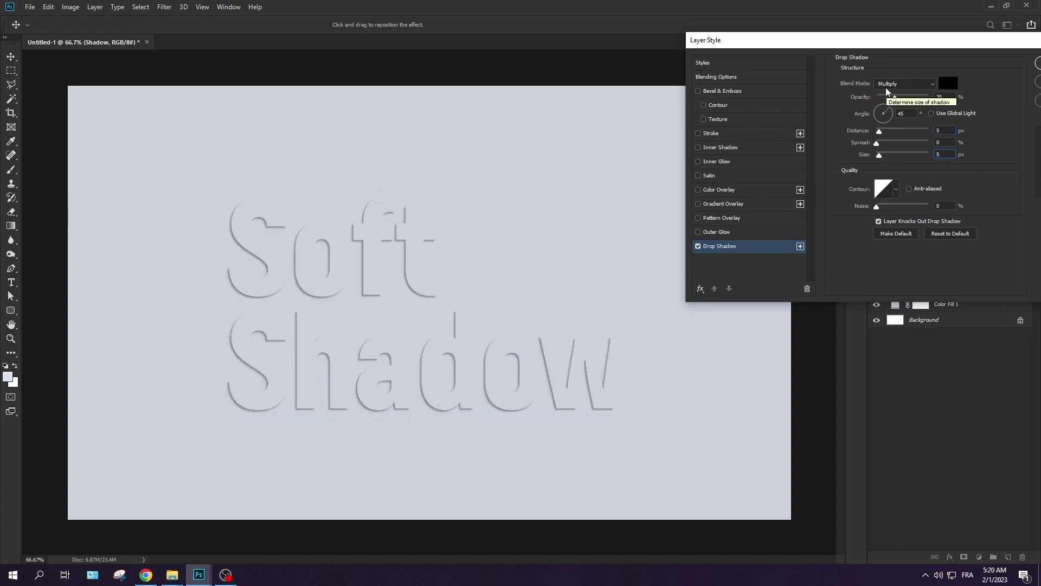
key("Tab")
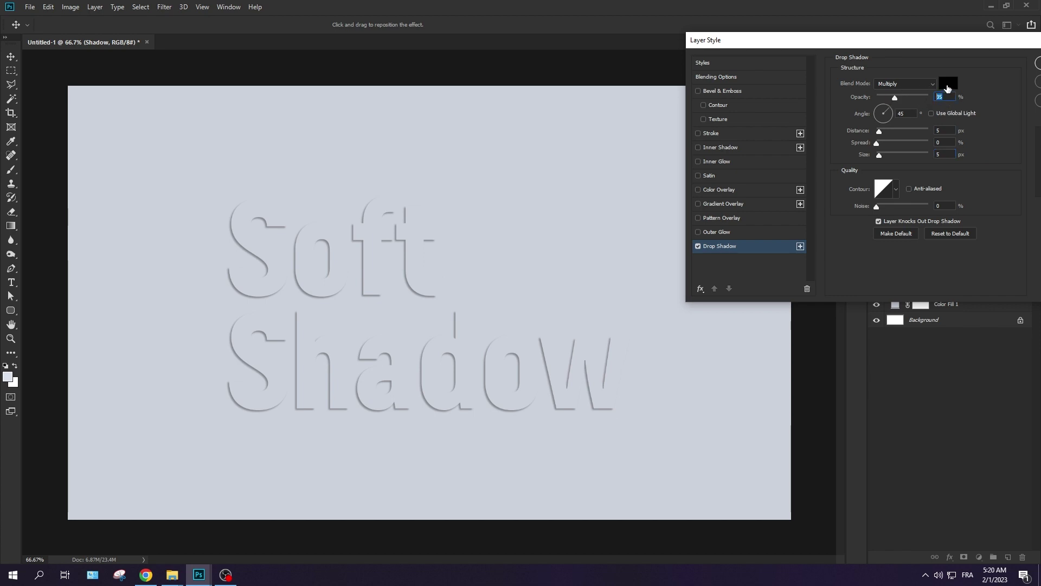
Set the drop shadow colour to dark bluish grey 26292d at 30% opacity
left_click(949, 84)
left_click(743, 147)
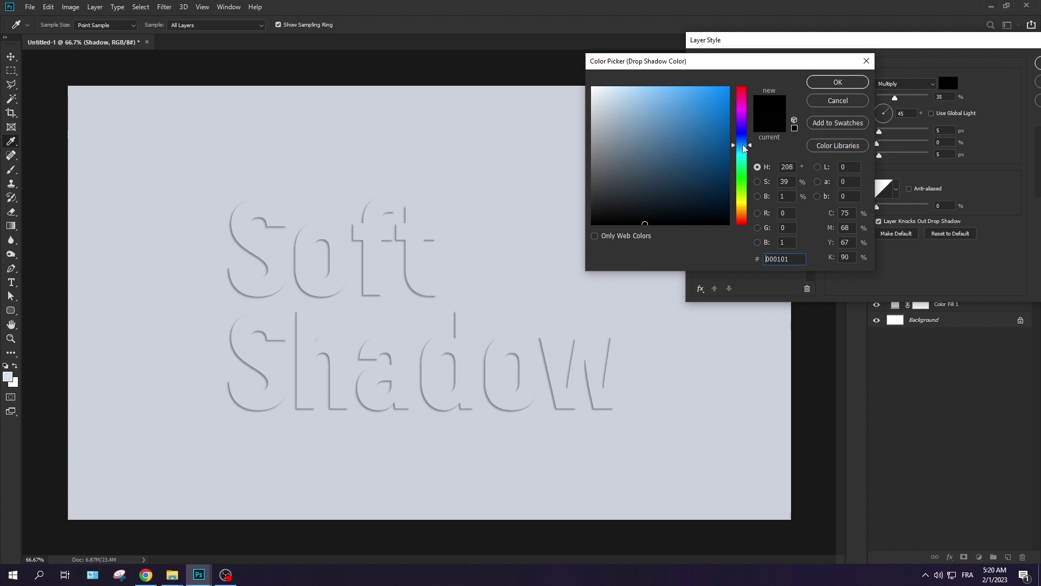
left_click_drag(743, 146, 744, 142)
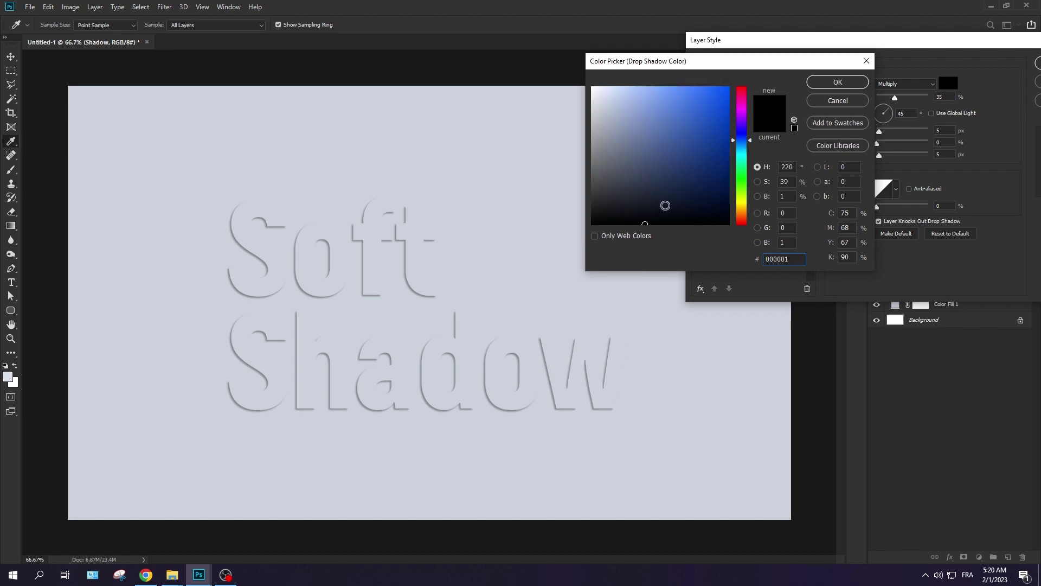
left_click(602, 198)
mouse_move(603, 198)
left_mouse_down()
mouse_move(621, 198)
mouse_move(612, 201)
left_mouse_up()
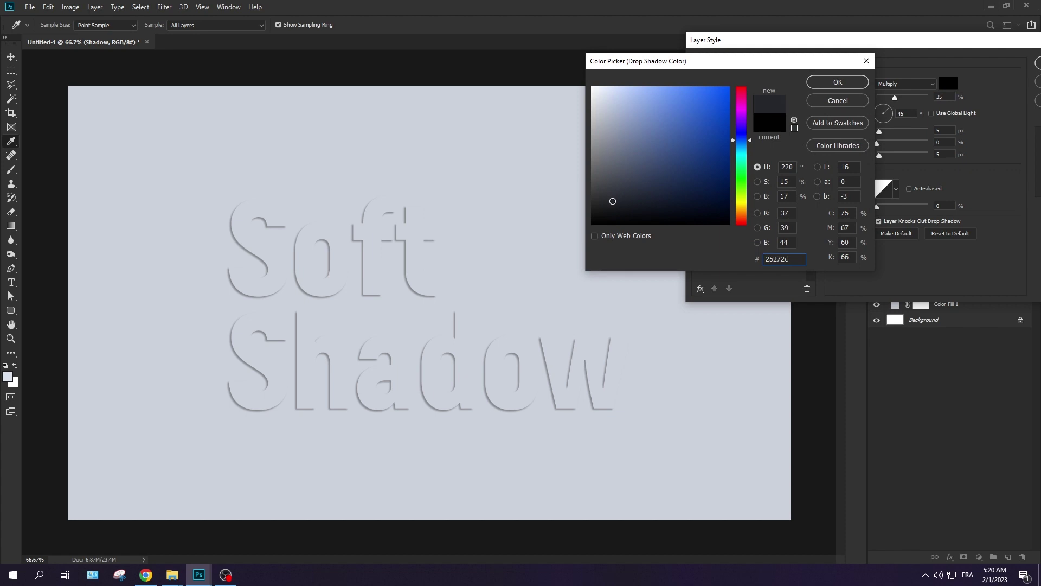
left_click(830, 83)
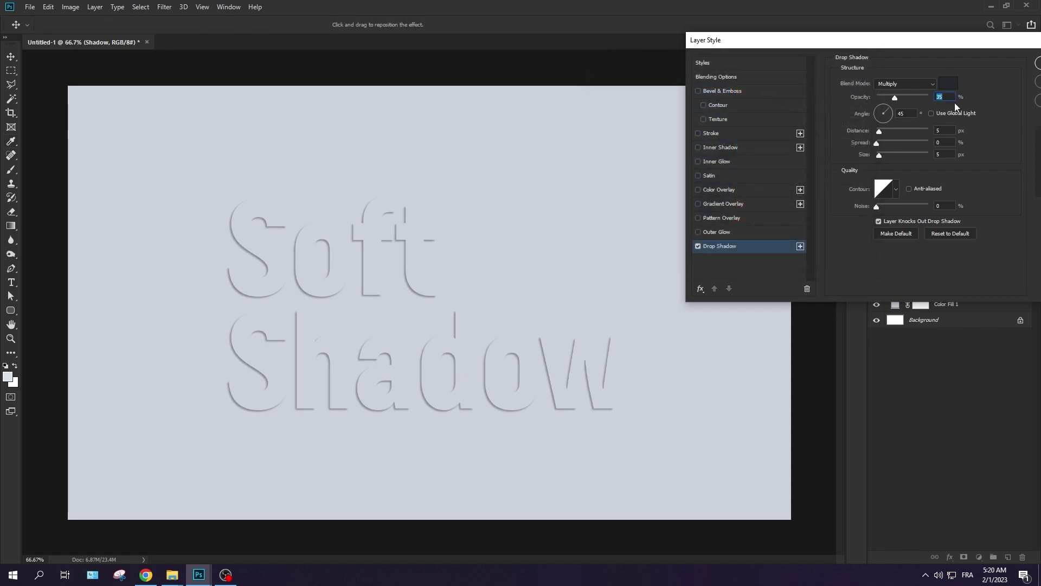
type("30")
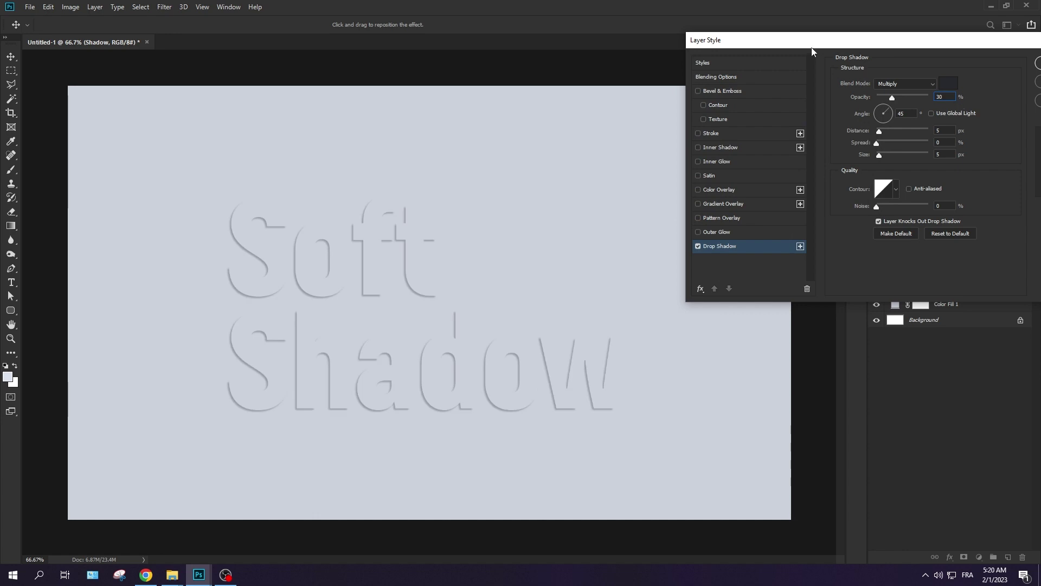
left_click_drag(812, 52, 772, 51)
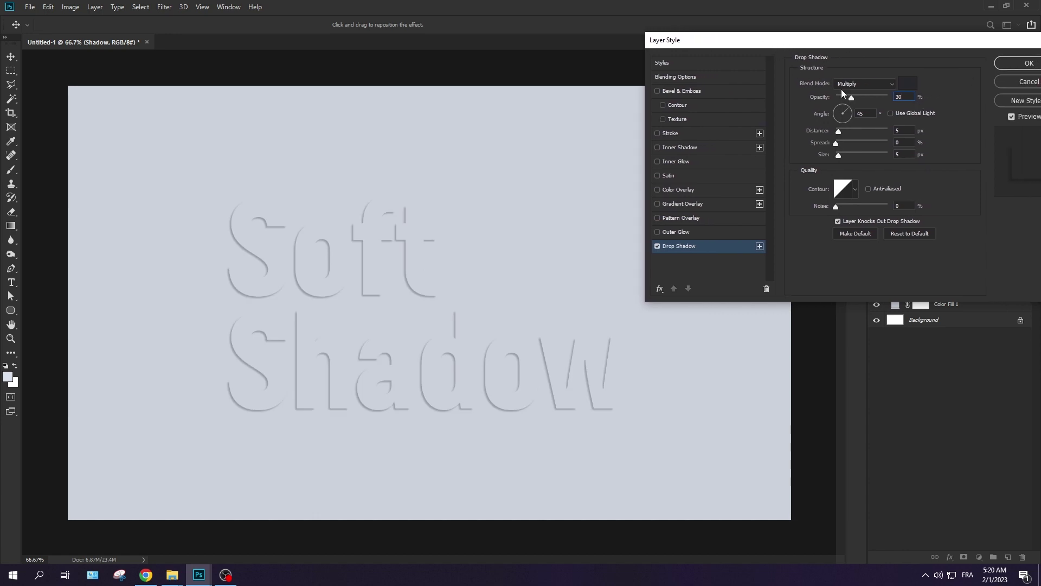
Add second and third drop shadows: 10 px at 25%, then 20 px at 20% opacity
left_click(760, 247)
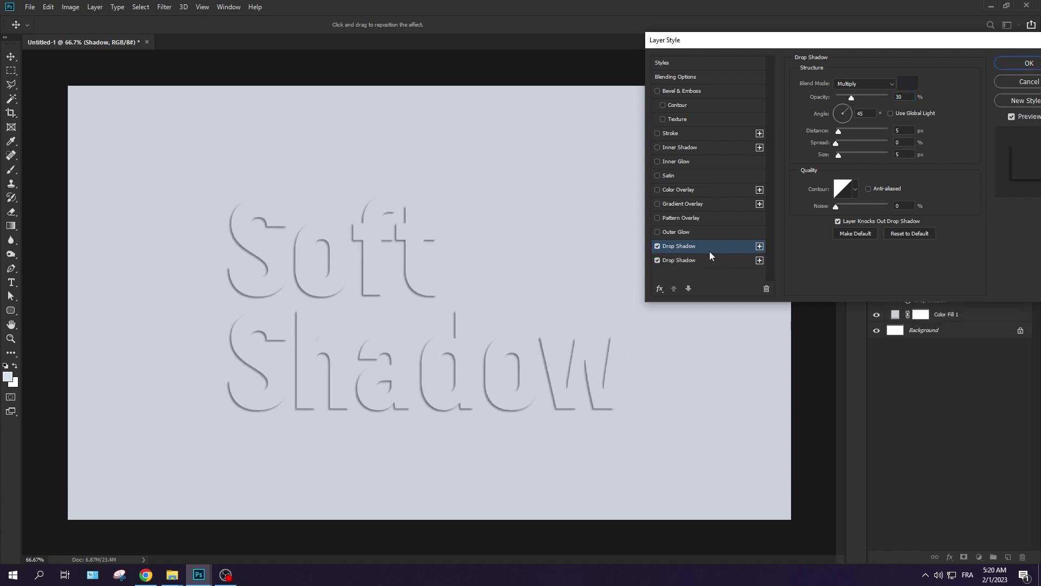
left_click(906, 131)
type("10")
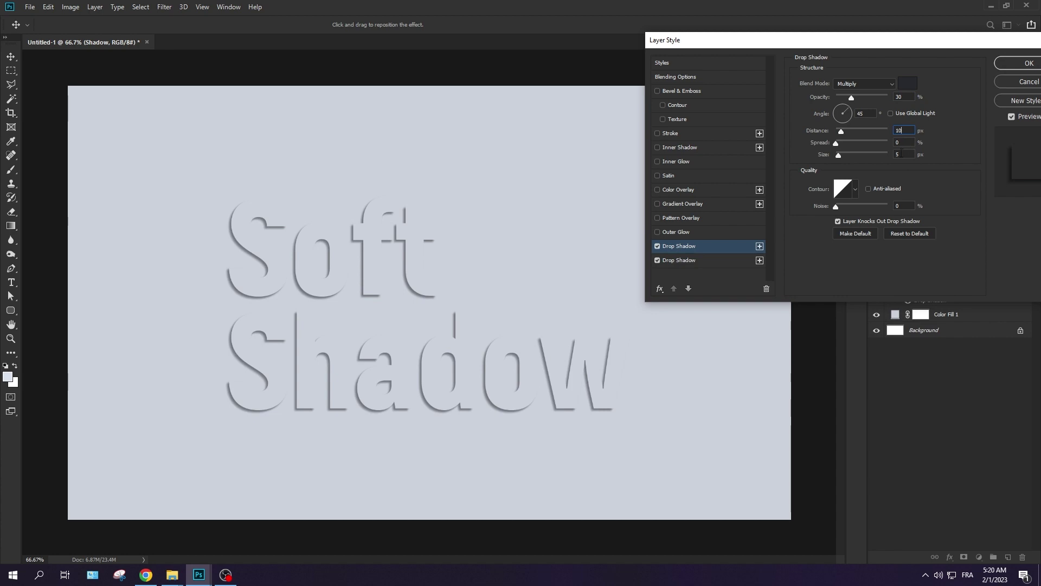
type("10")
left_click_drag(902, 99, 893, 103)
type("25")
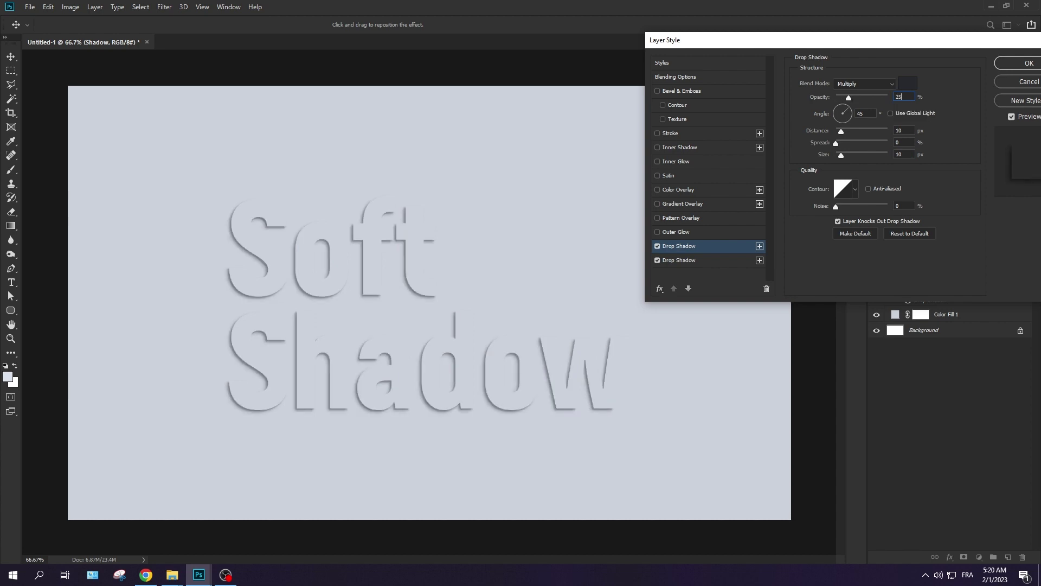
left_click(760, 246)
left_click_drag(901, 130, 875, 130)
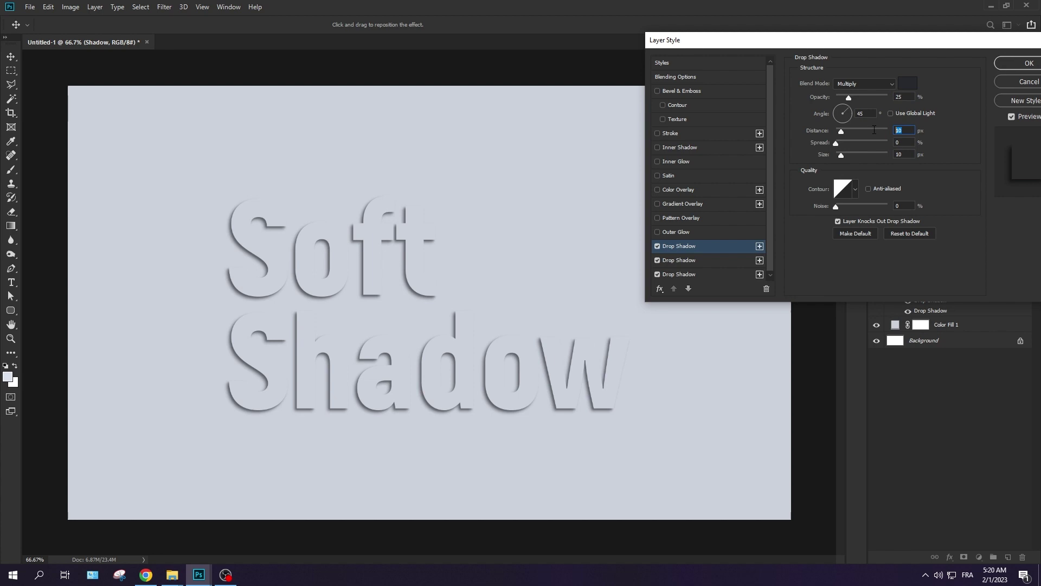
type("20")
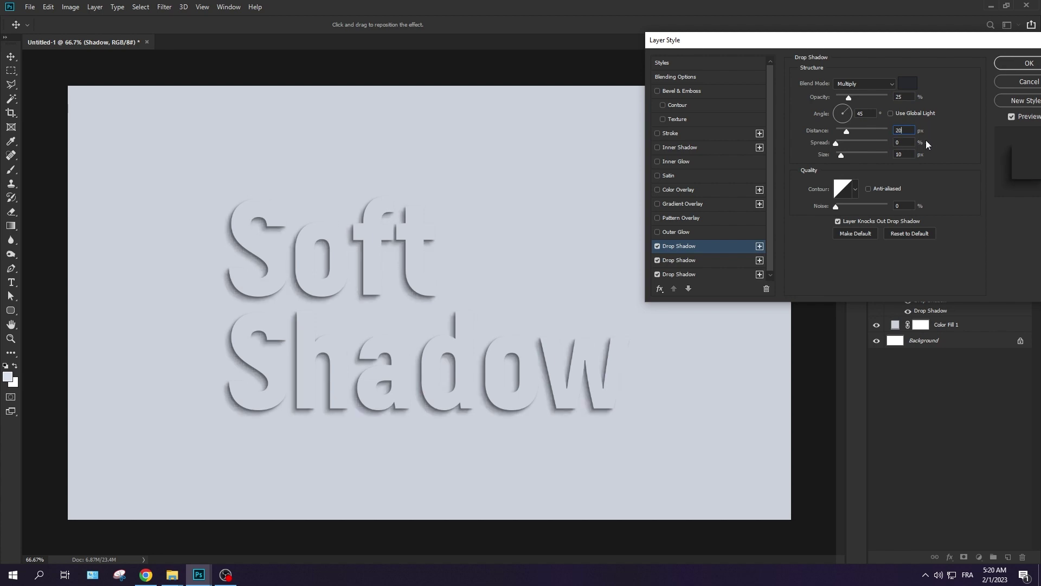
type("20")
left_click_drag(911, 96, 874, 98)
type("20")
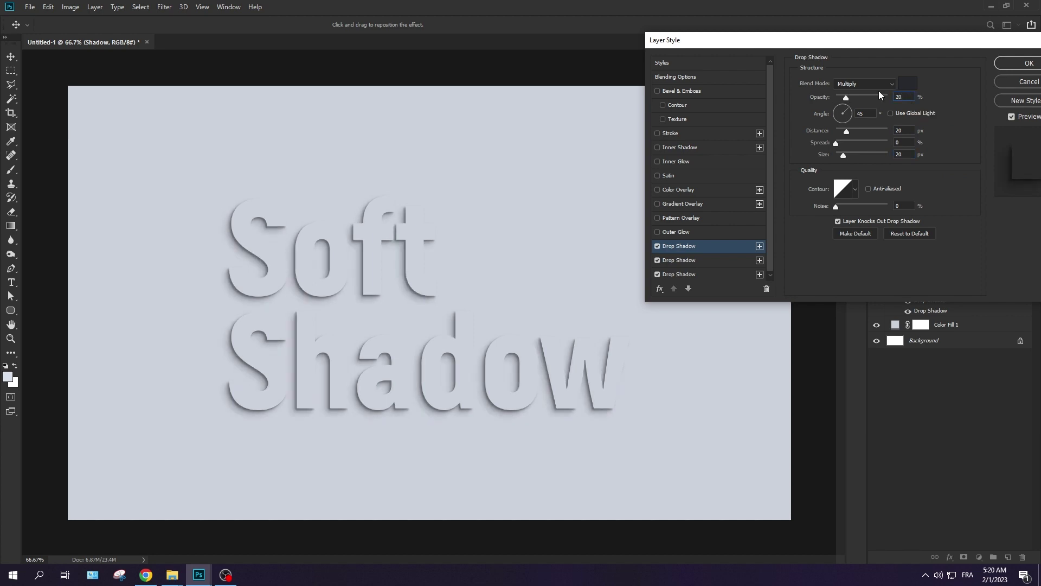
Add fourth and fifth drop shadows at 40 px and 80 px (15% opacity), then apply
left_click(759, 247)
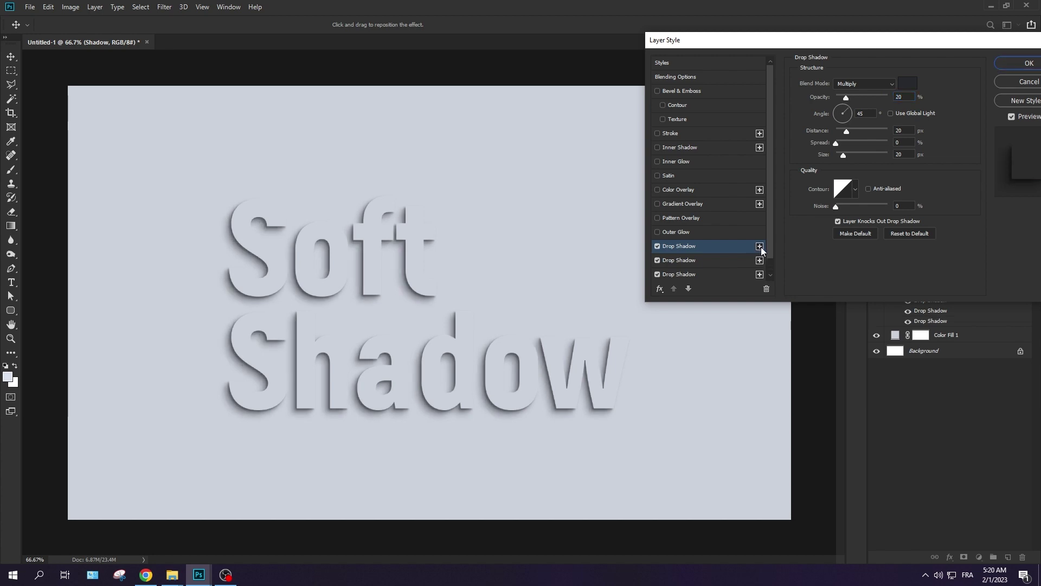
left_click_drag(772, 240, 772, 268)
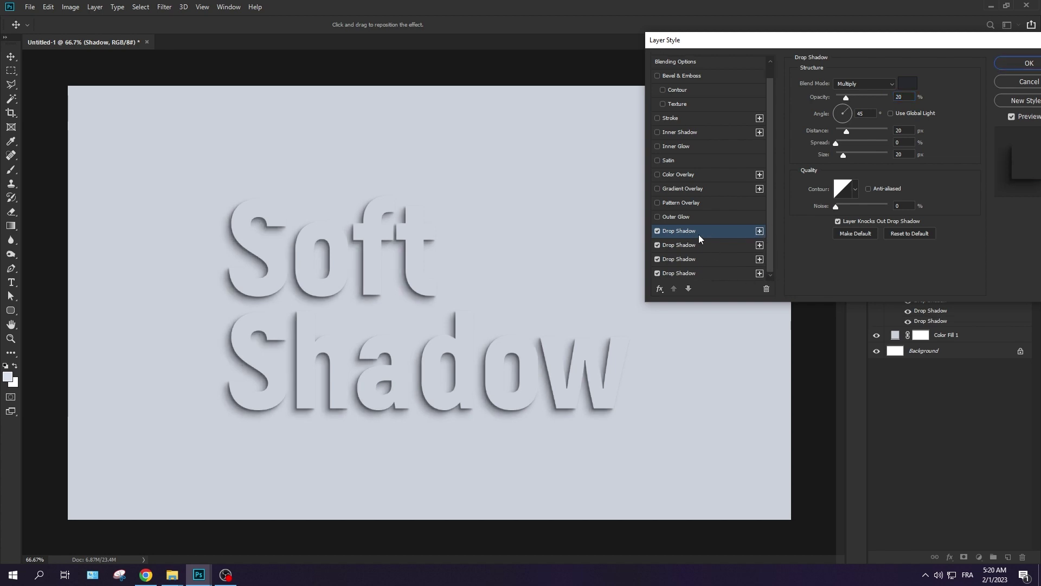
double_click(909, 130)
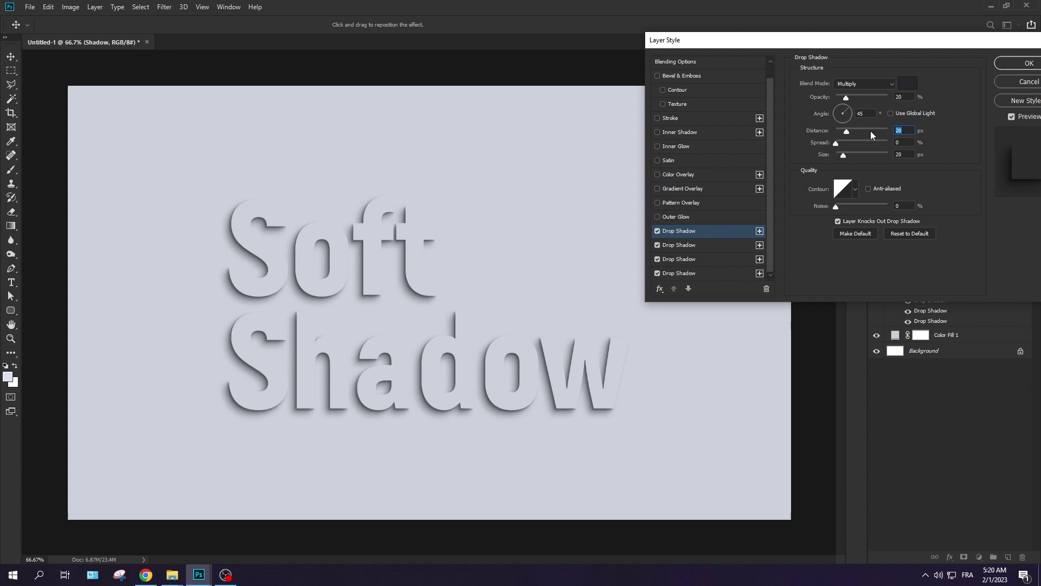
type("40")
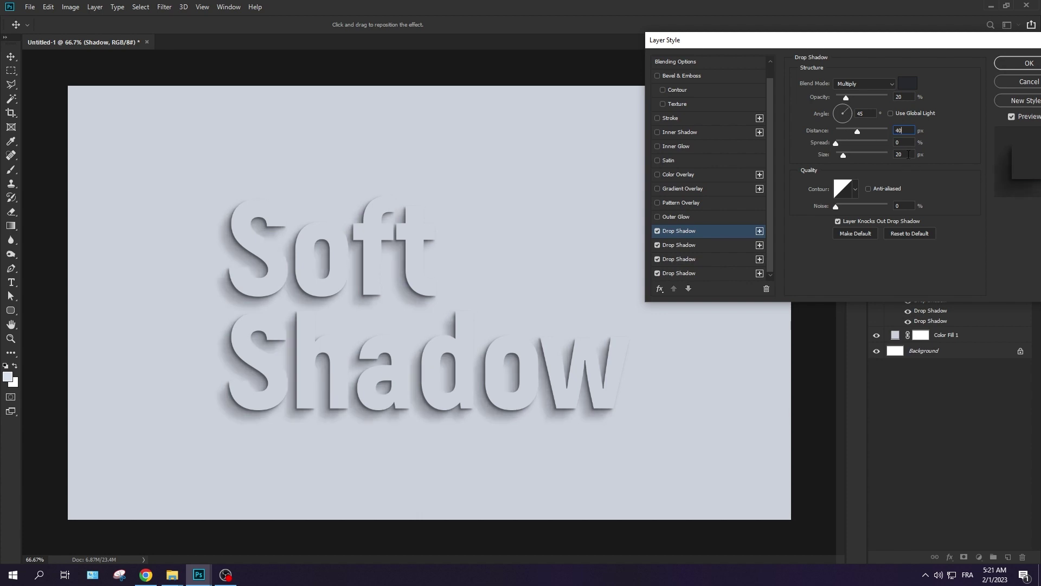
type("40")
left_click(760, 231)
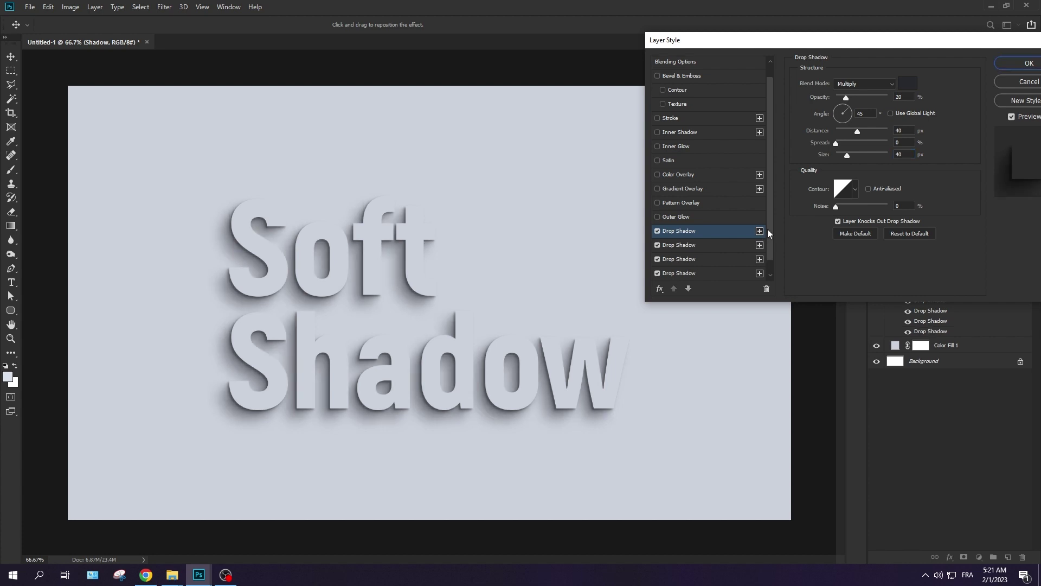
left_click(905, 130)
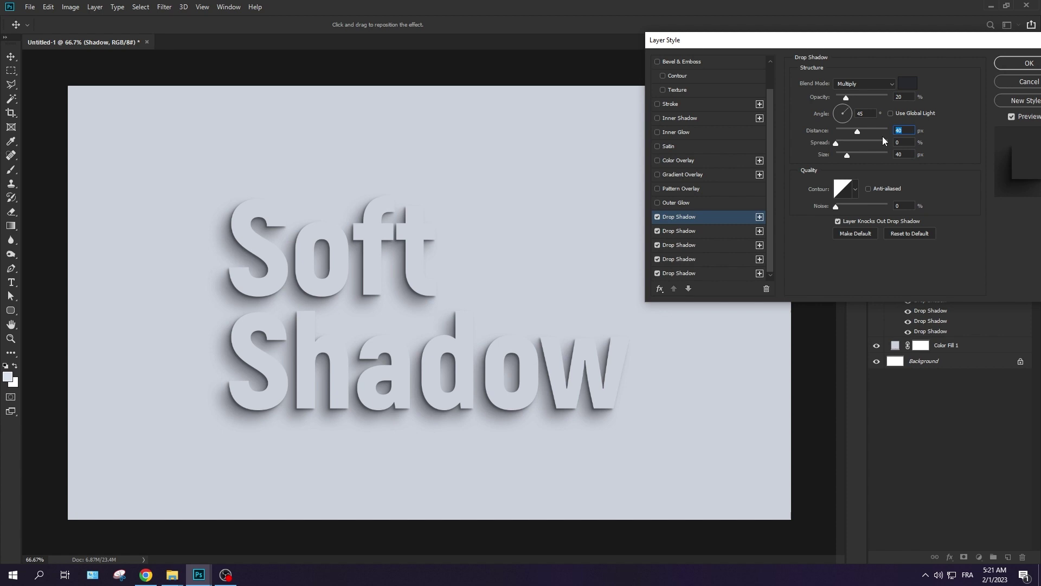
type("80")
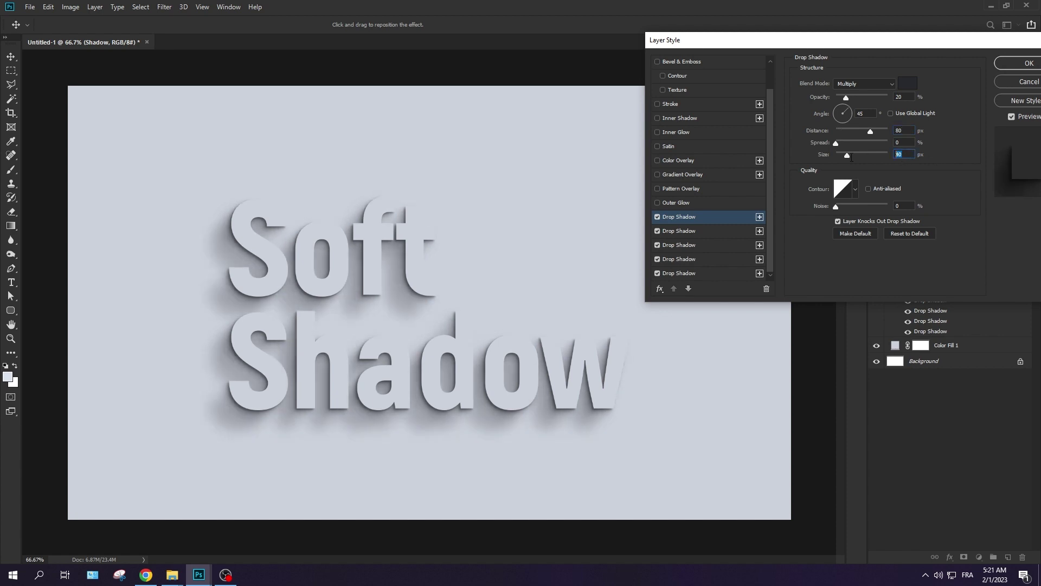
type("80")
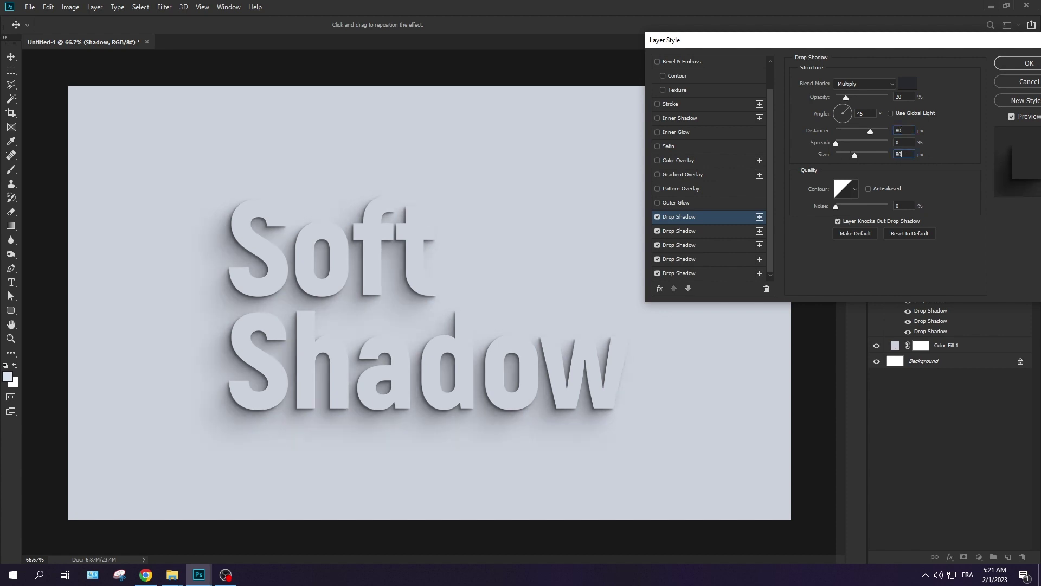
left_click(895, 97)
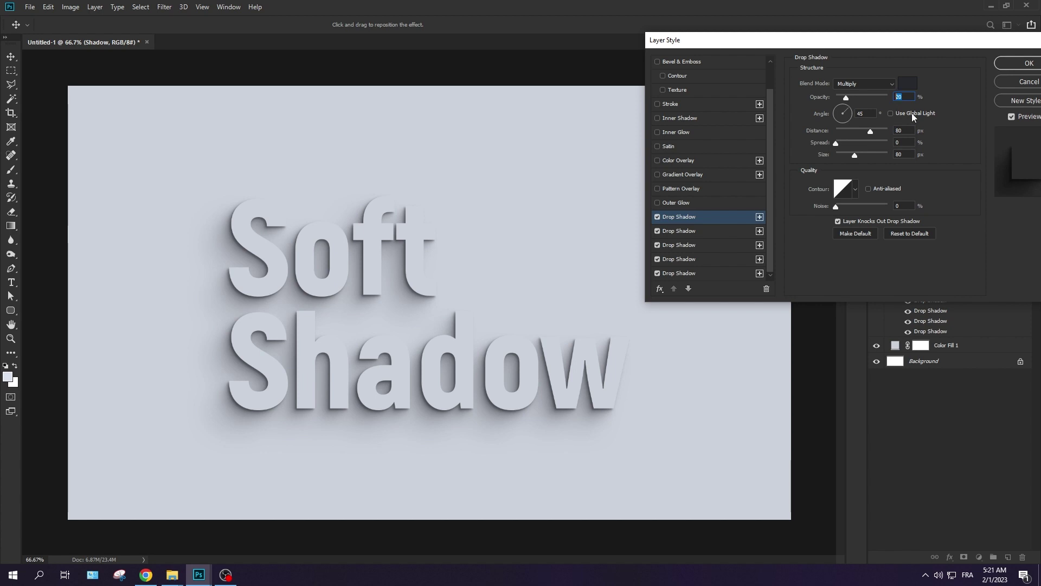
type("15")
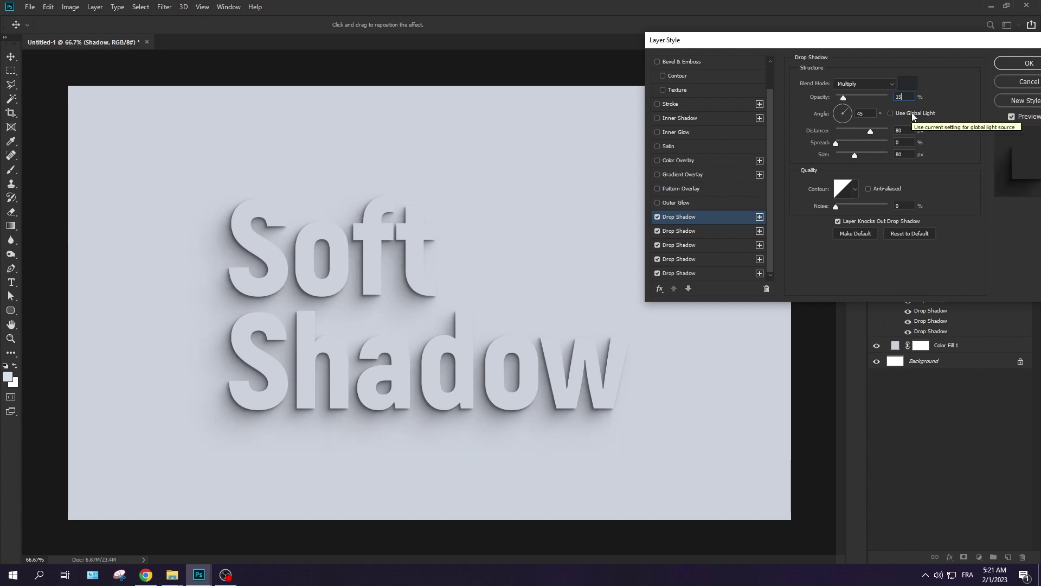
left_click(1007, 64)
left_click(1029, 269)
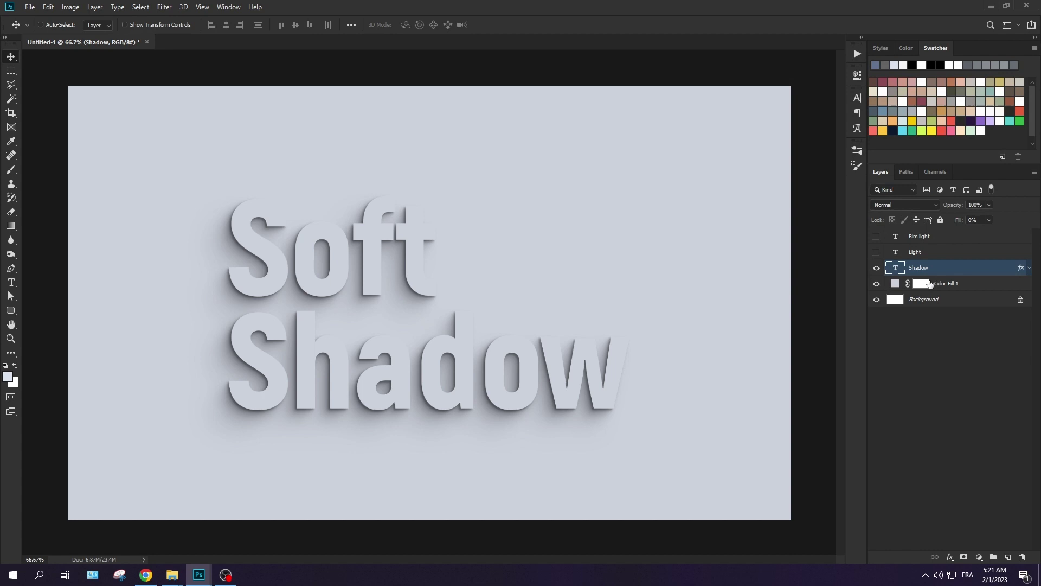
Copy the Shadow layer's style and paste it onto the visible Light layer, hiding Shadow
left_click(878, 253)
right_click(967, 269)
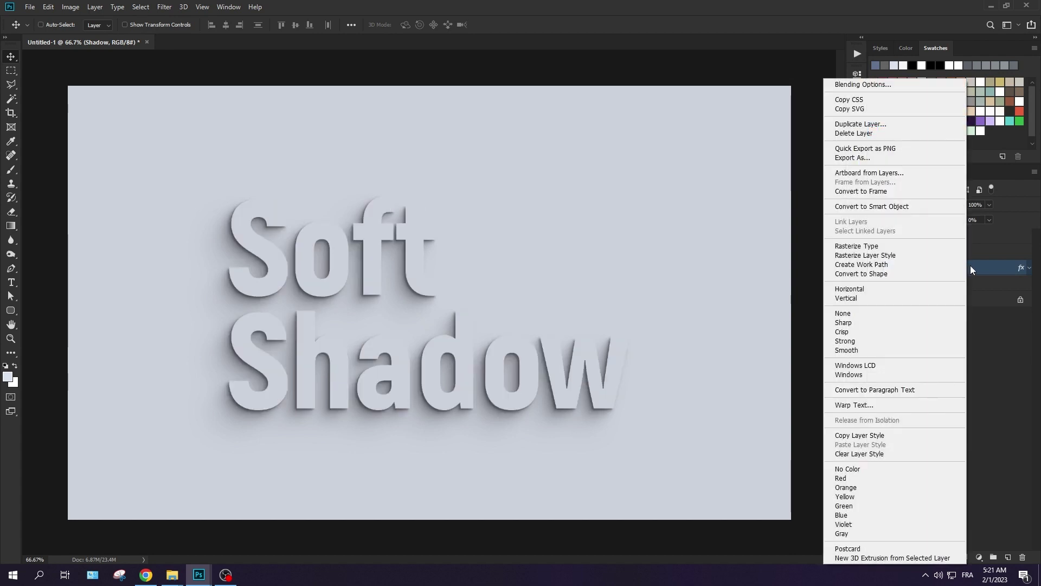
left_click(860, 435)
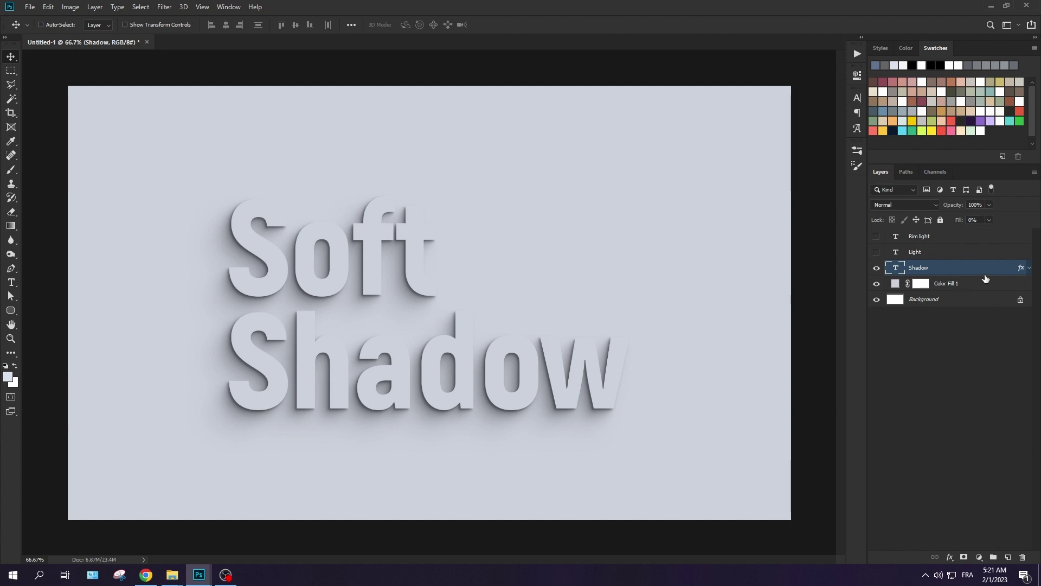
left_click(875, 253)
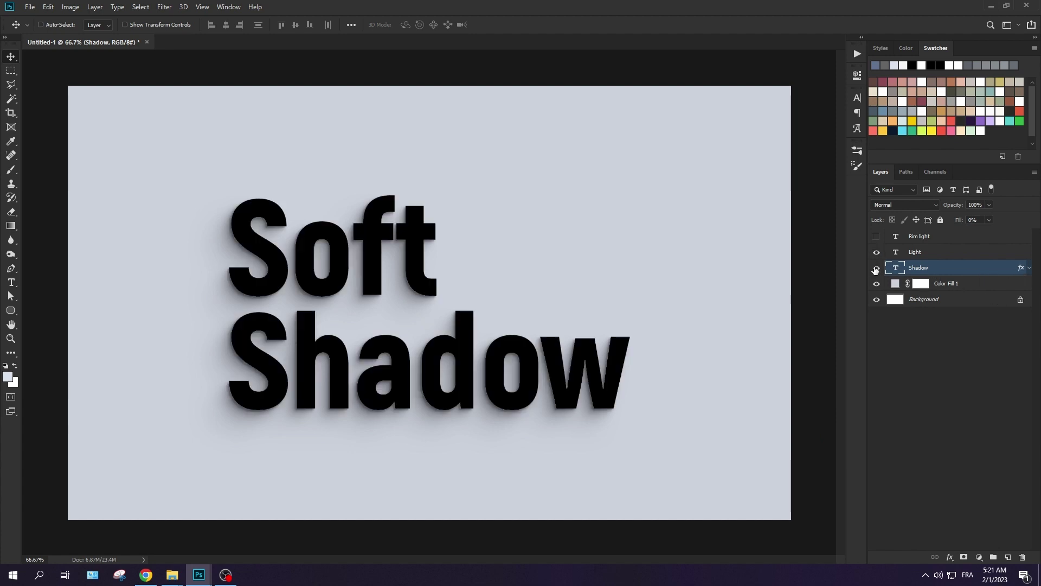
left_click(876, 268)
left_click(978, 257)
right_click(978, 258)
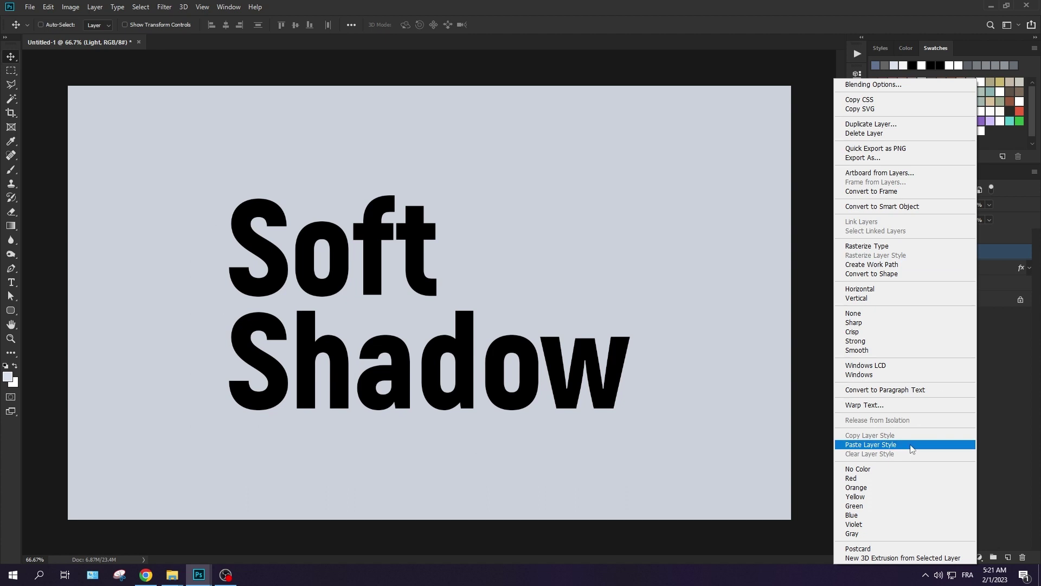
left_click(912, 449)
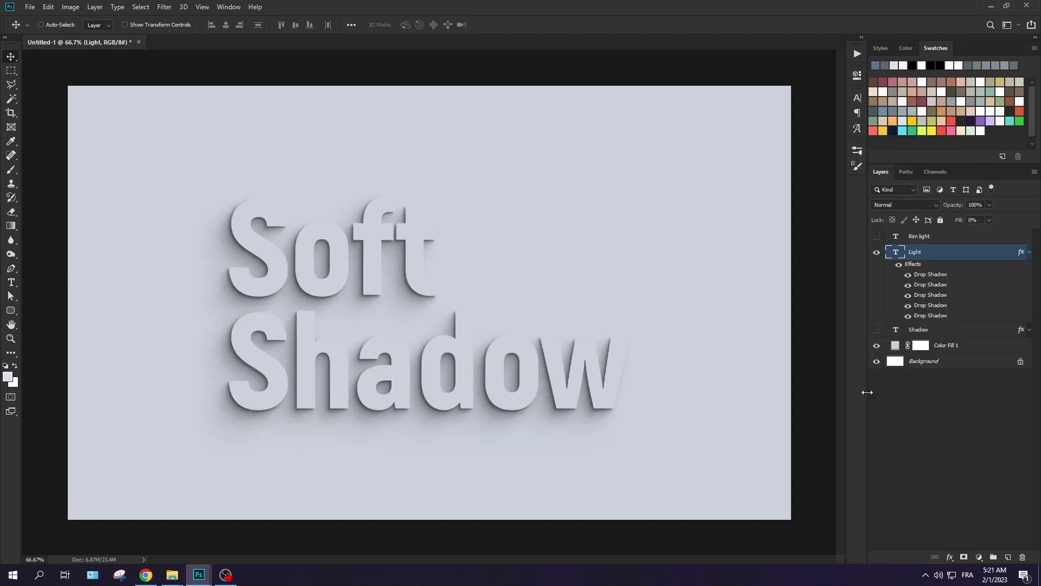
Open the Light layer's Layer Style and switch off the first four drop shadows
double_click(933, 275)
scroll(673, 241, "down", 1)
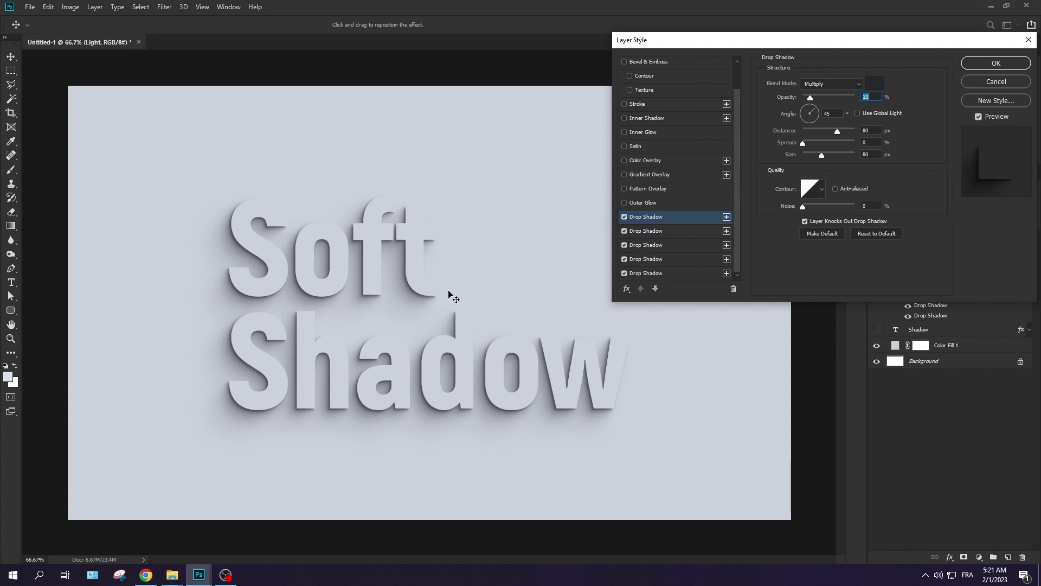
left_click(624, 217)
left_click(625, 230)
left_click(624, 245)
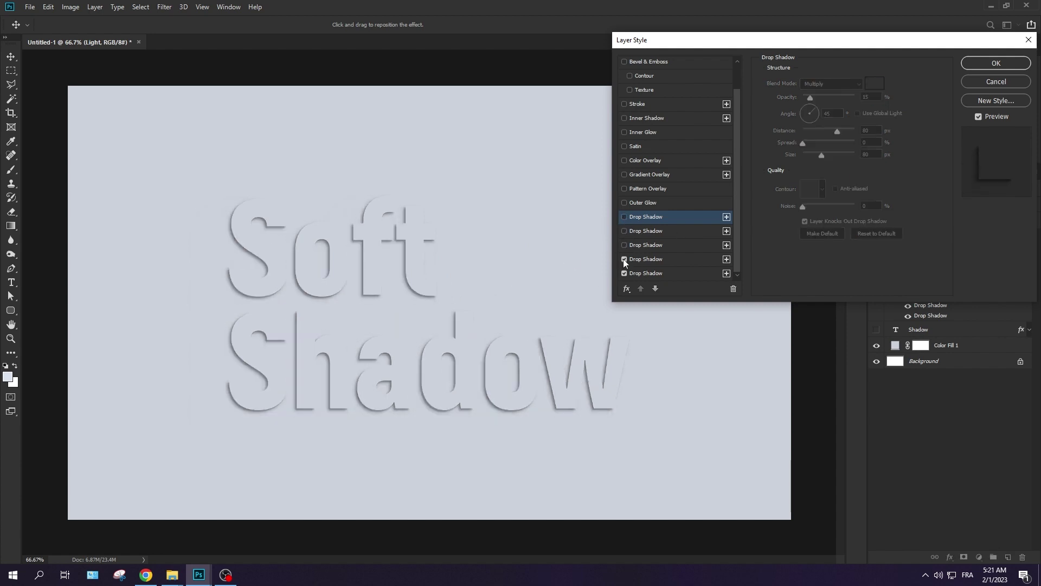
left_click(623, 259)
left_click(647, 274)
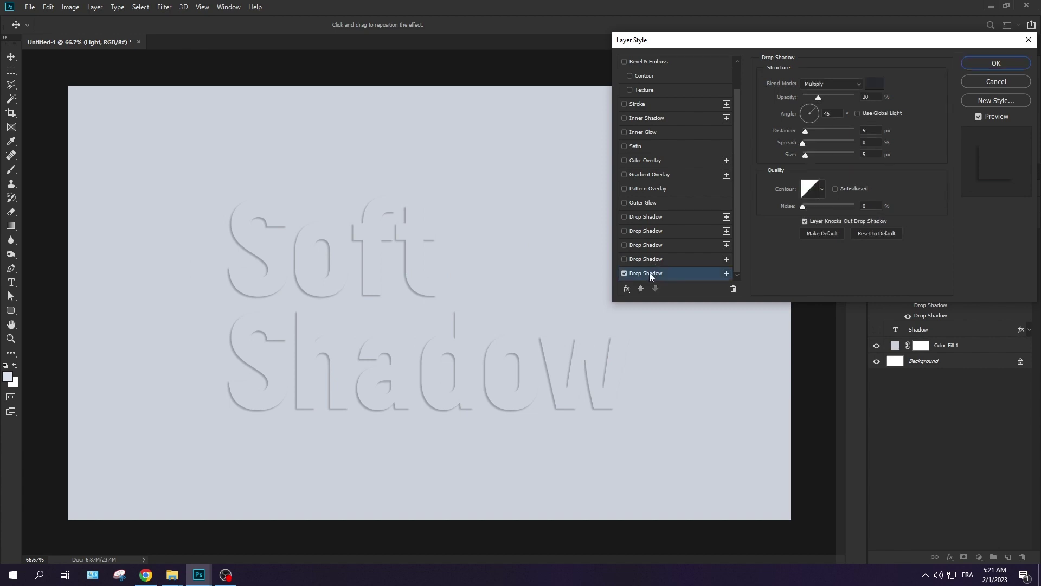
Set the fifth drop shadow to angle 225°, white colour and Normal blend mode
left_click(833, 113)
type("-")
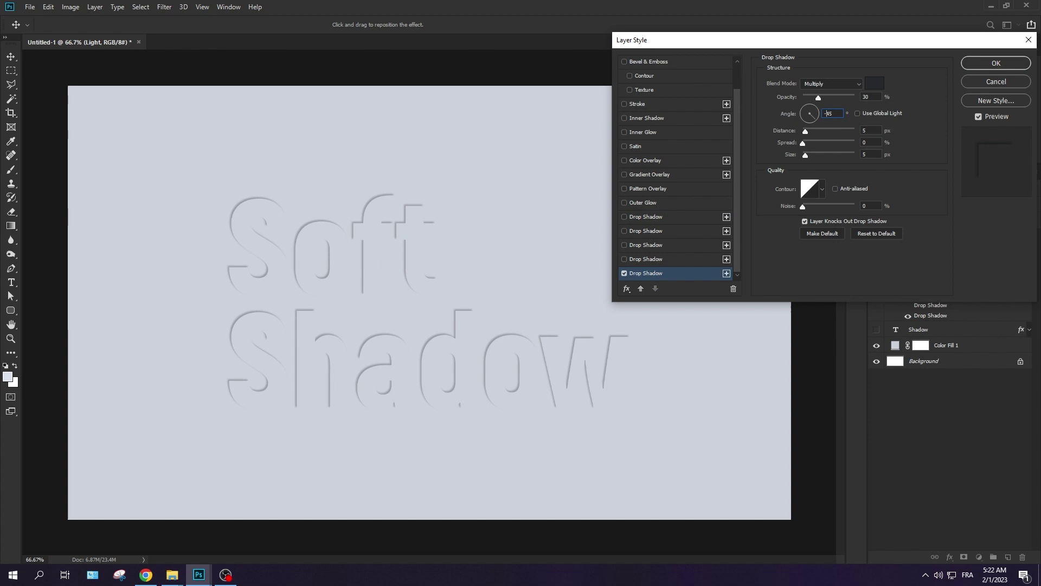
key("BackSpace")
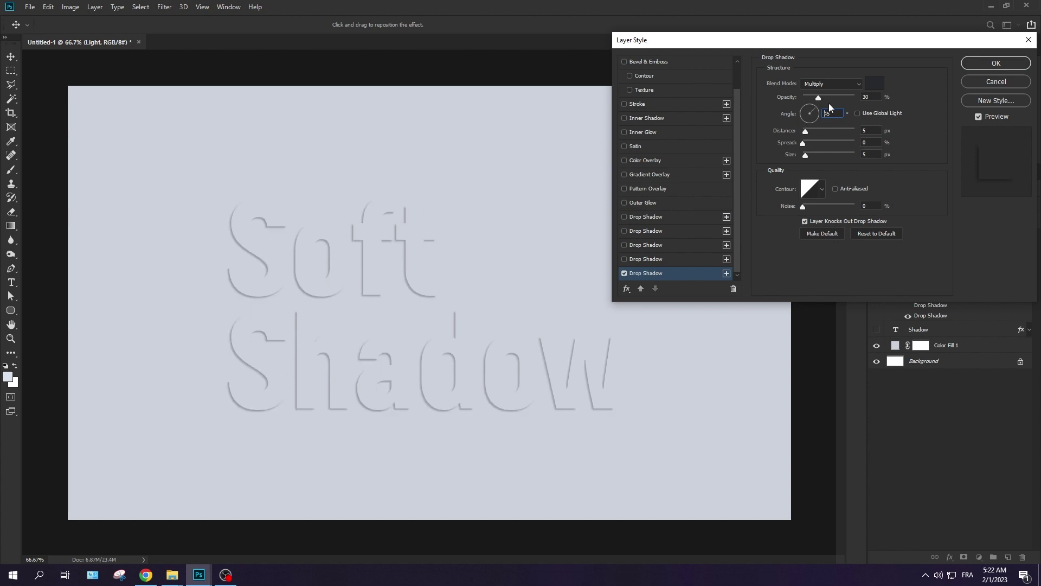
type("+180")
key("Return")
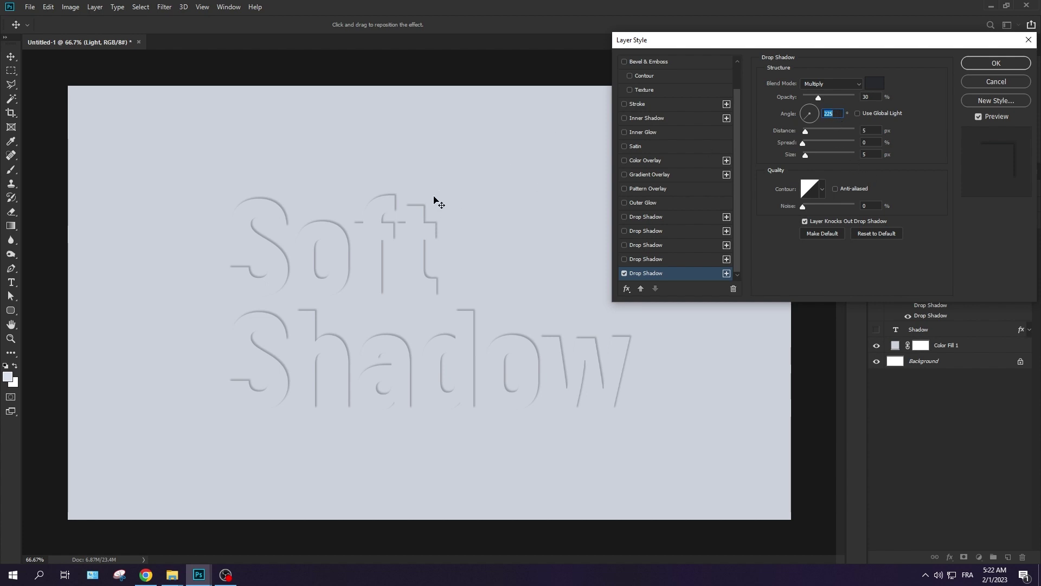
left_click(875, 83)
left_click_drag(624, 152, 545, 65)
left_click(844, 82)
left_click(829, 82)
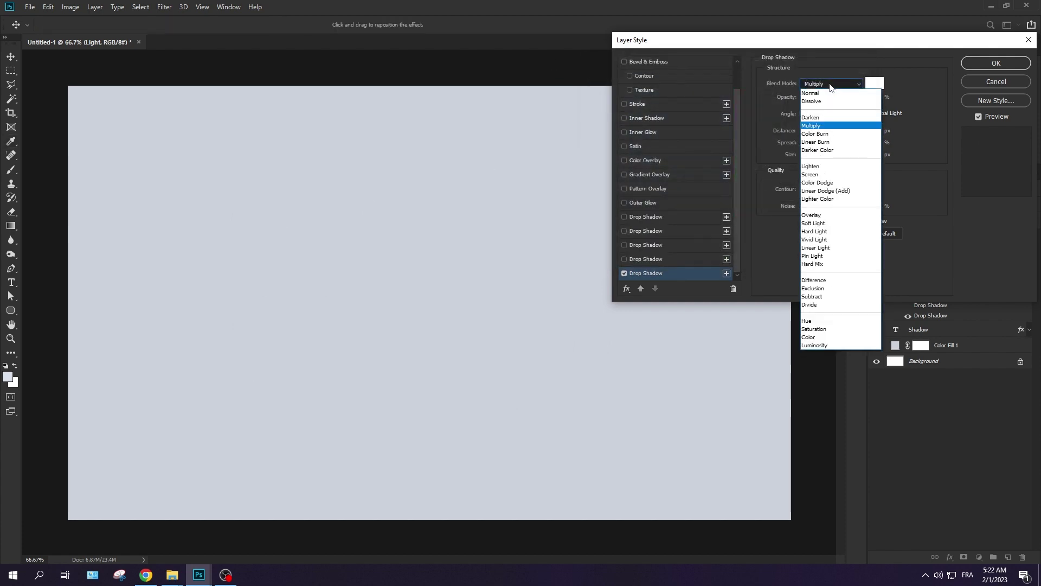
left_click(832, 94)
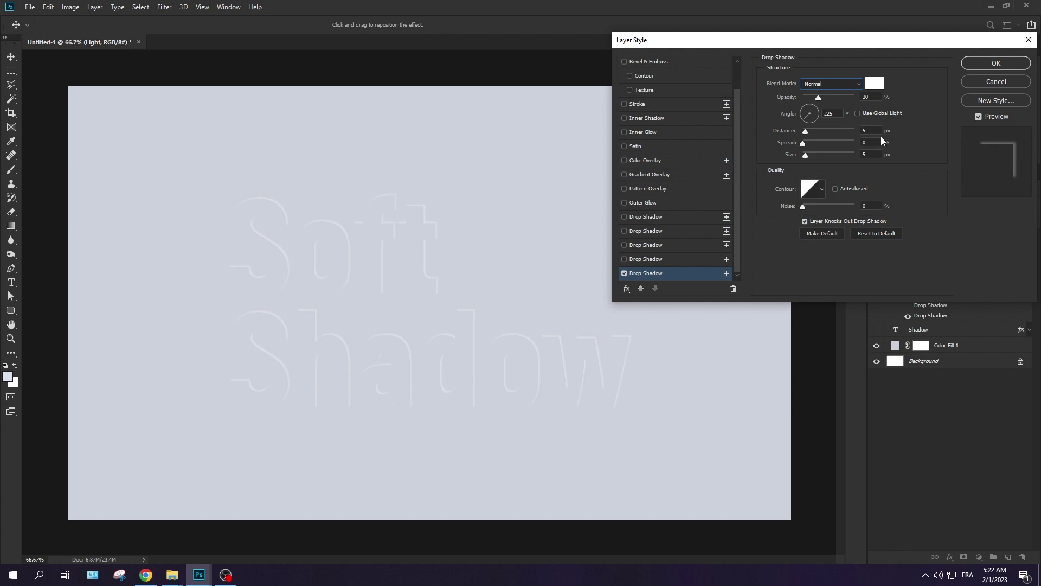
Make the fourth drop shadow white with a 225° angle
left_click(645, 261)
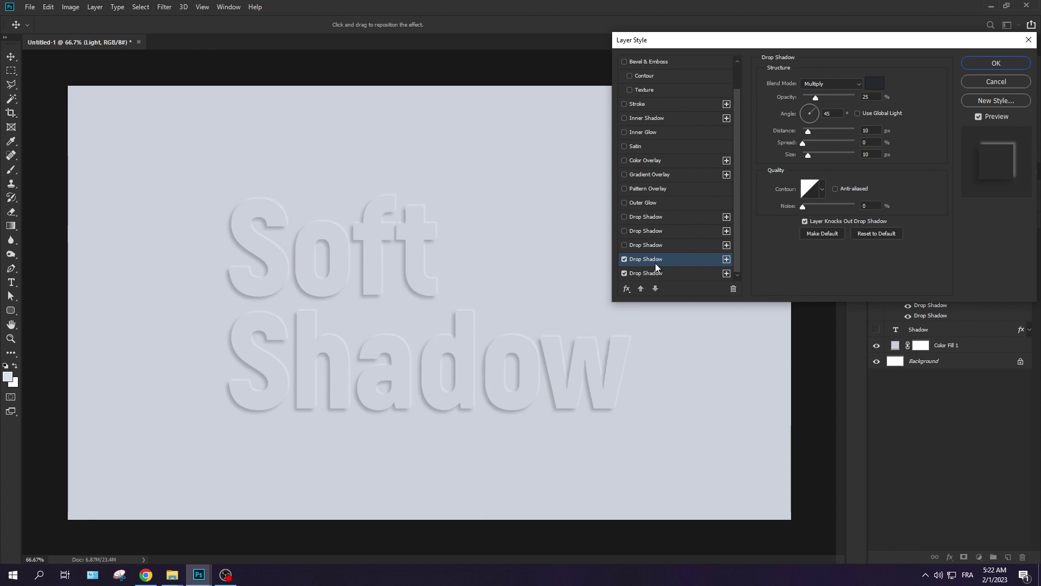
left_click(878, 83)
left_click(594, 87)
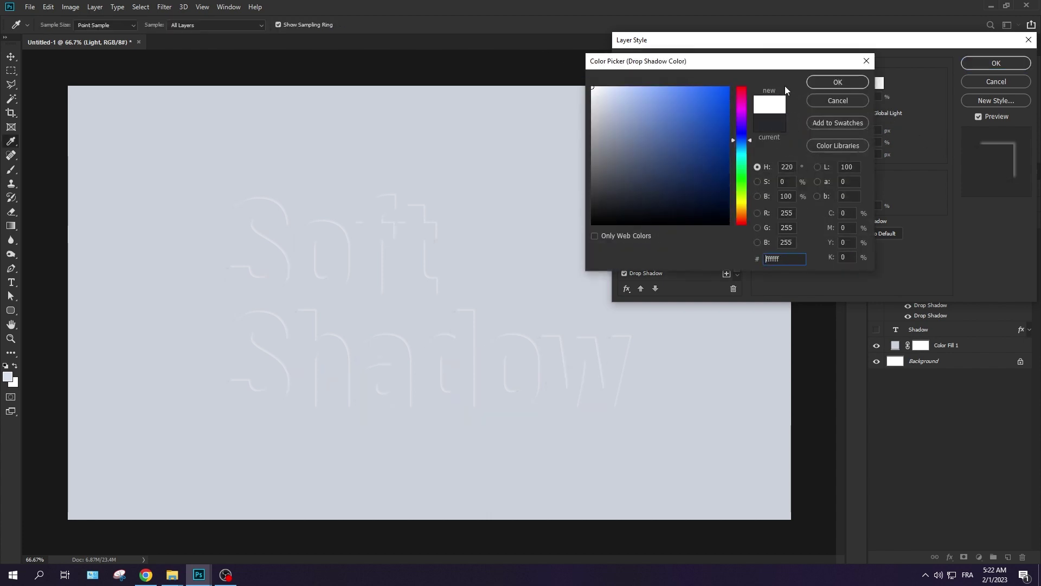
left_click(818, 81)
left_click(830, 114)
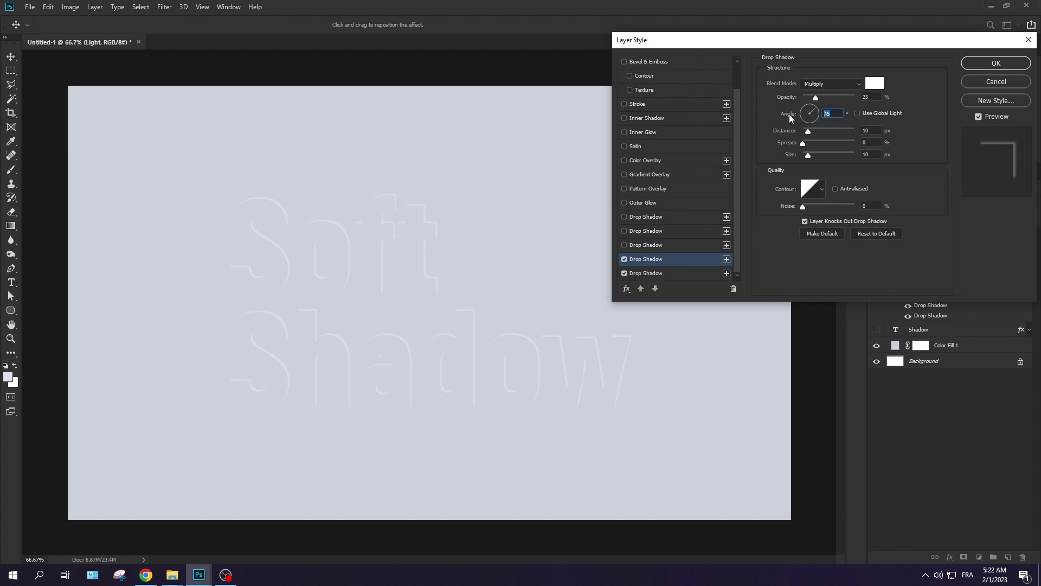
type("225")
Re-enable the third drop shadow as white, 225°, Normal, and set the fourth to Normal
left_click(624, 246)
left_click(664, 247)
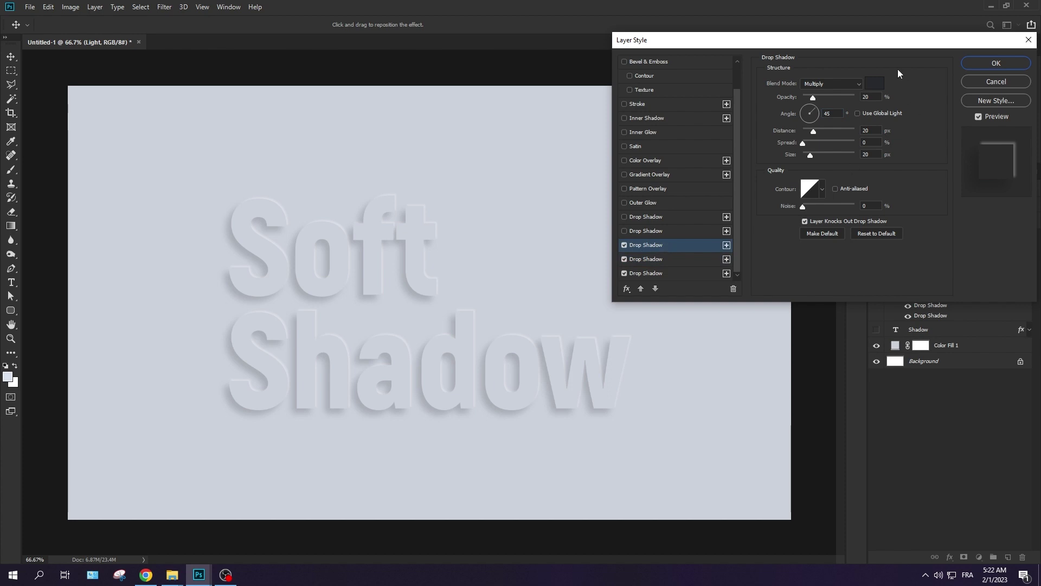
left_click(875, 83)
type("ffffff")
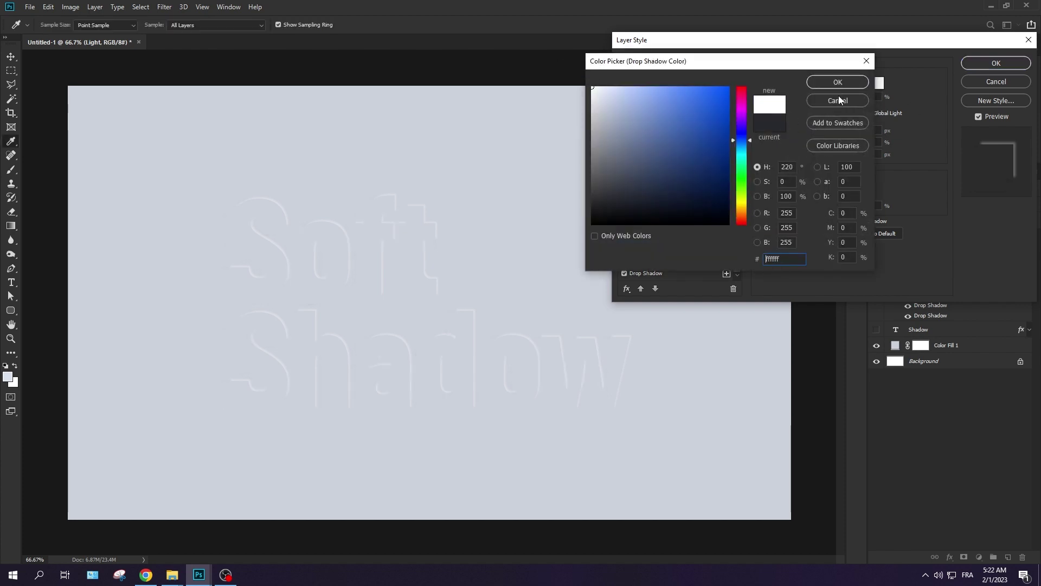
key("Return")
double_click(830, 113)
type("225")
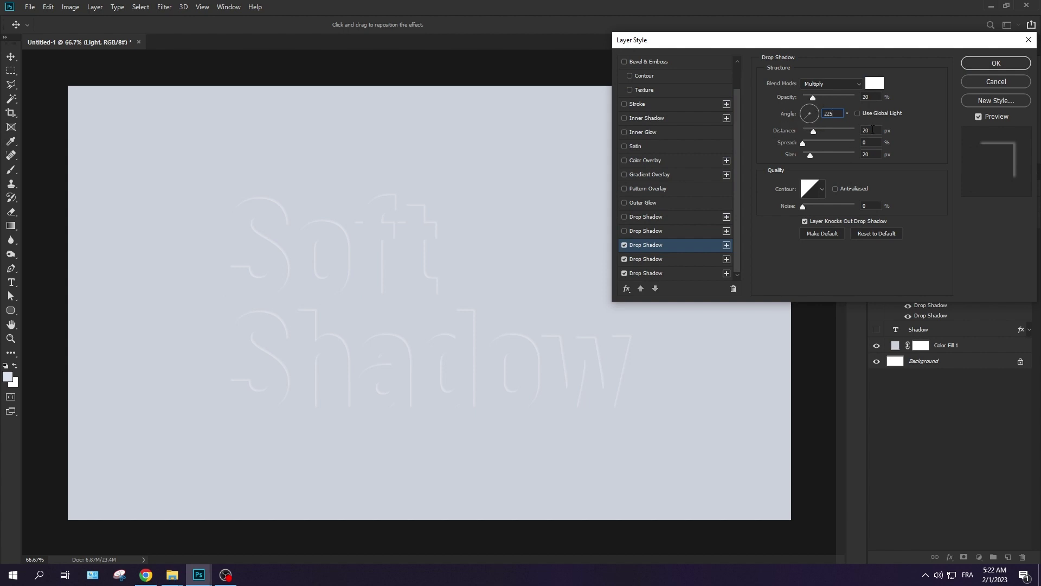
left_click(828, 84)
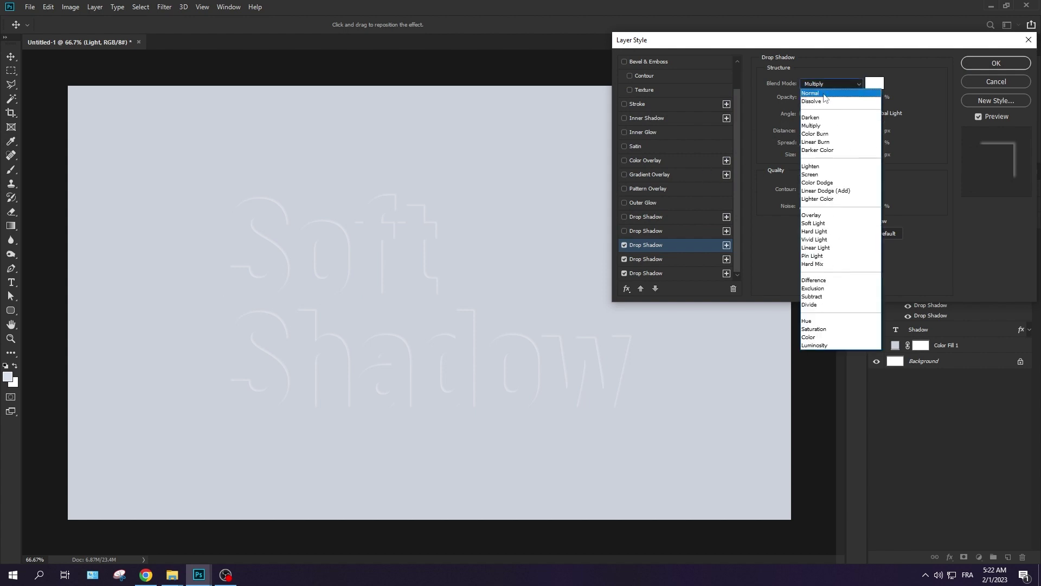
left_click(814, 93)
left_click(652, 258)
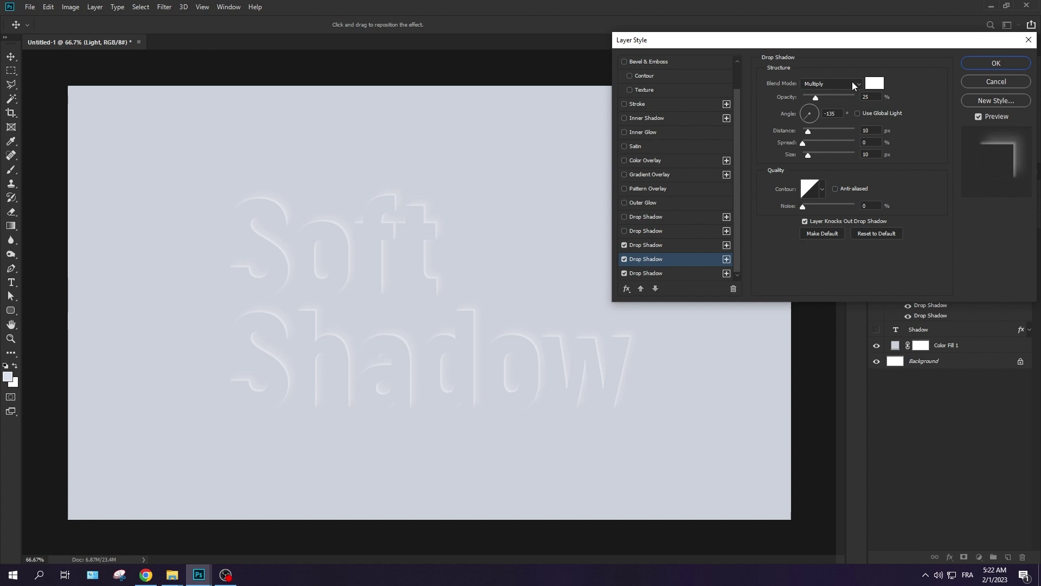
left_click(824, 84)
left_click(813, 93)
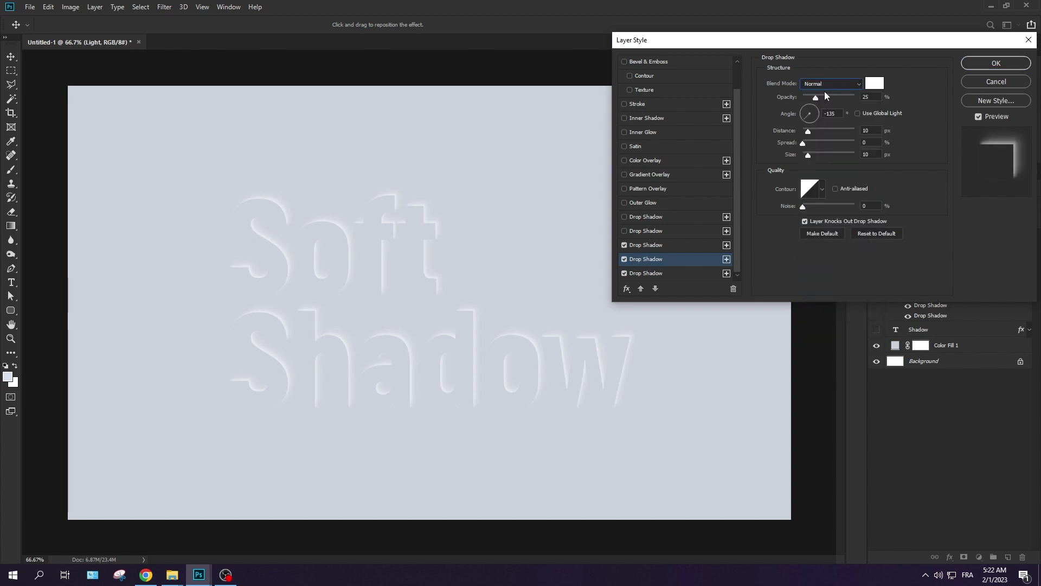
Turn on the second drop shadow as a white Normal-mode highlight at 225°
left_click(649, 231)
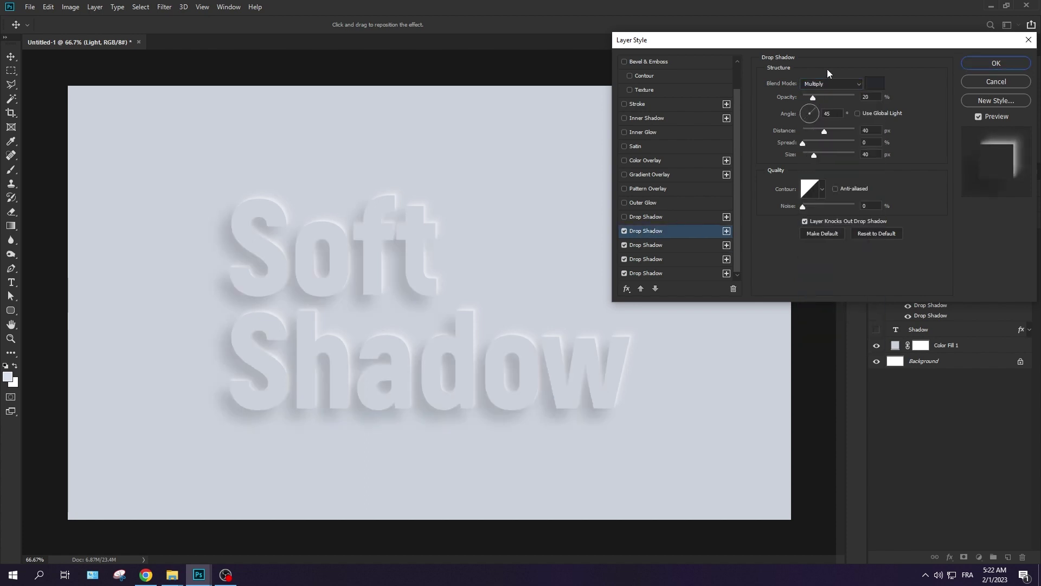
left_click(874, 83)
left_click(595, 87)
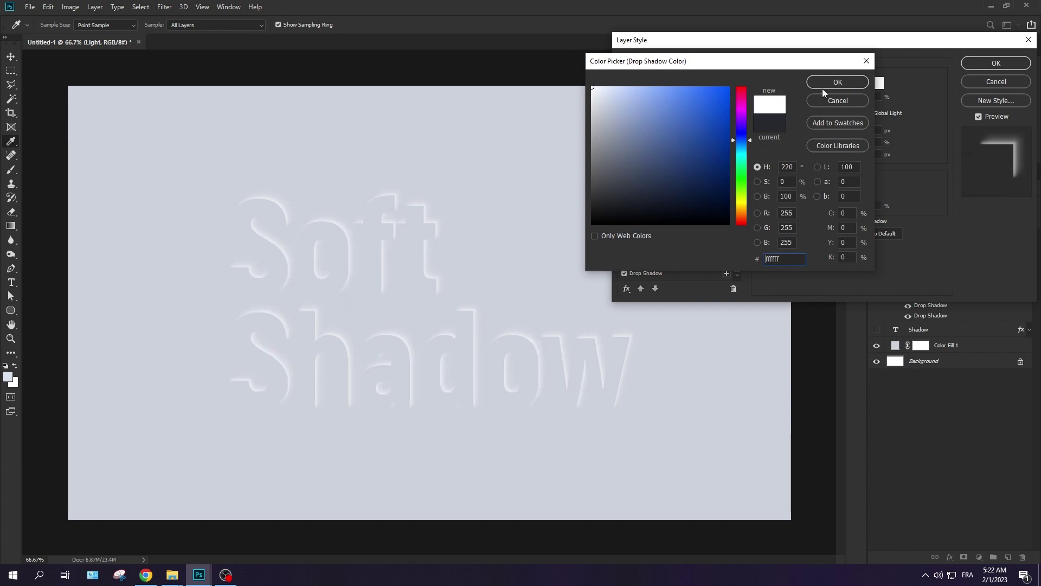
left_click(822, 89)
left_click(827, 84)
left_click(828, 94)
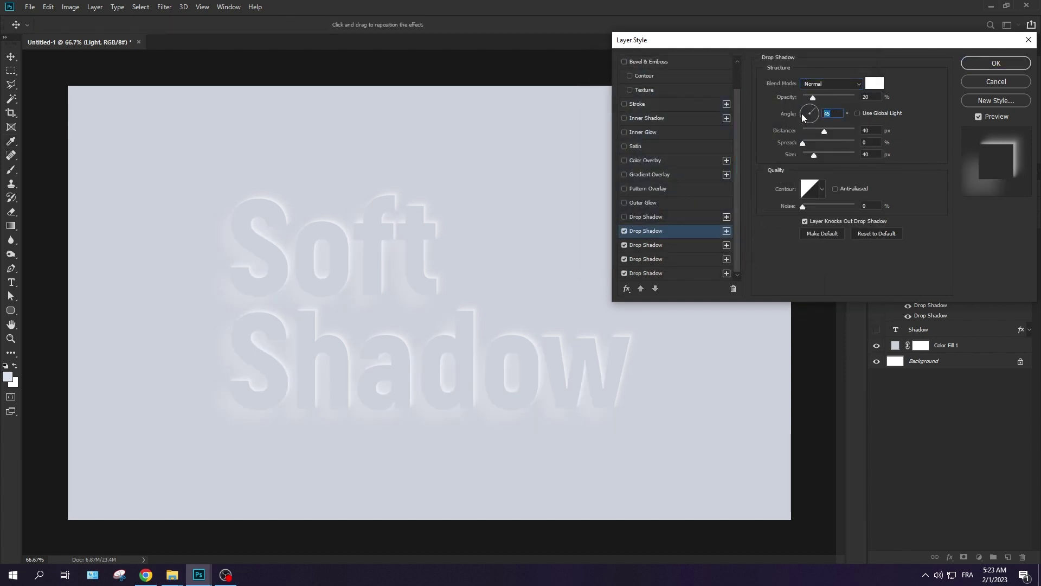
type("225")
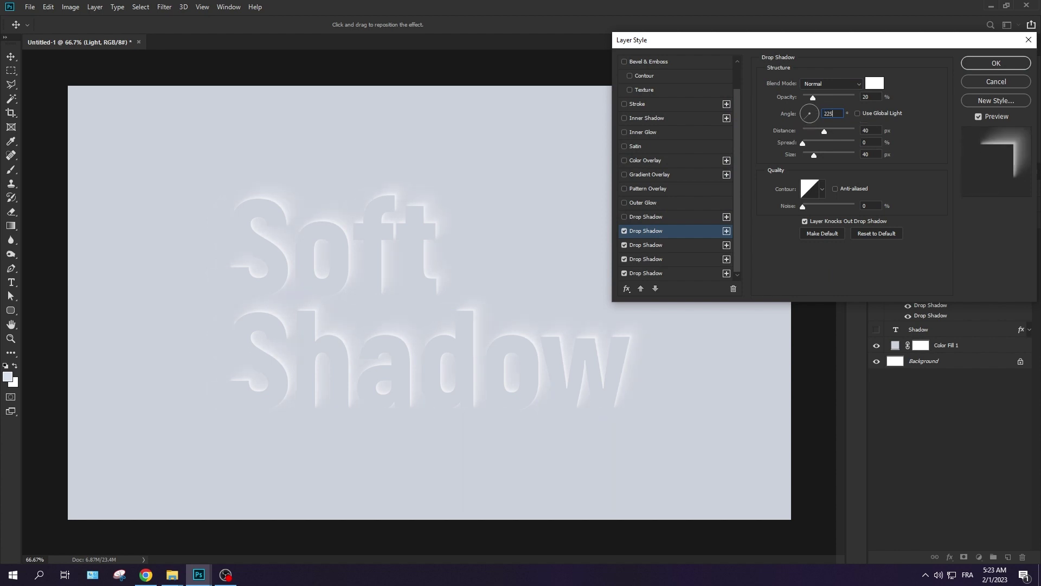
key("ctrl+a")
key("ctrl+c")
Turn on the first drop shadow as a white Normal-mode highlight at 225°
left_click(623, 216)
left_click(643, 213)
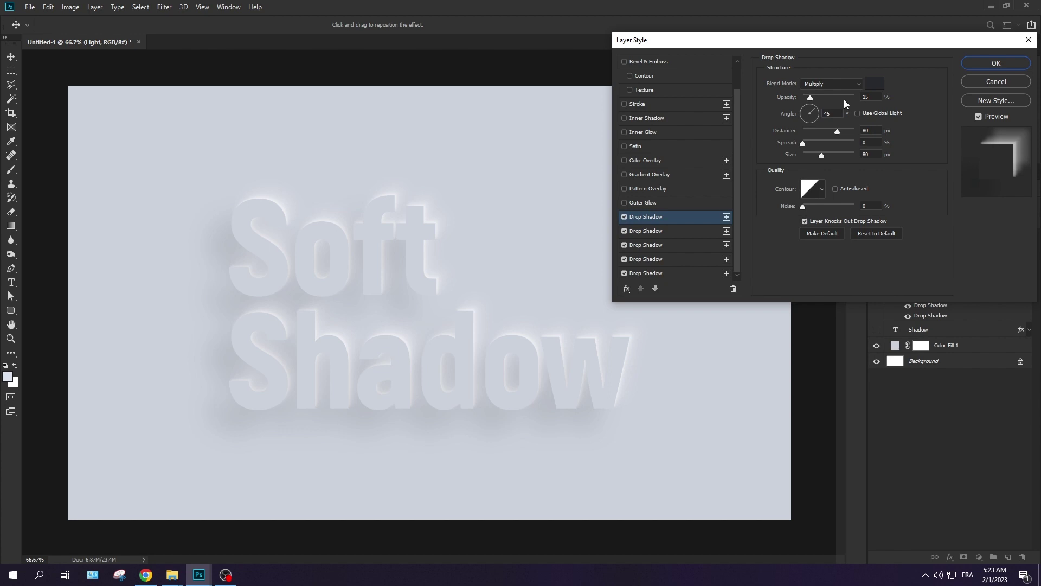
double_click(828, 113)
key("ctrl+v")
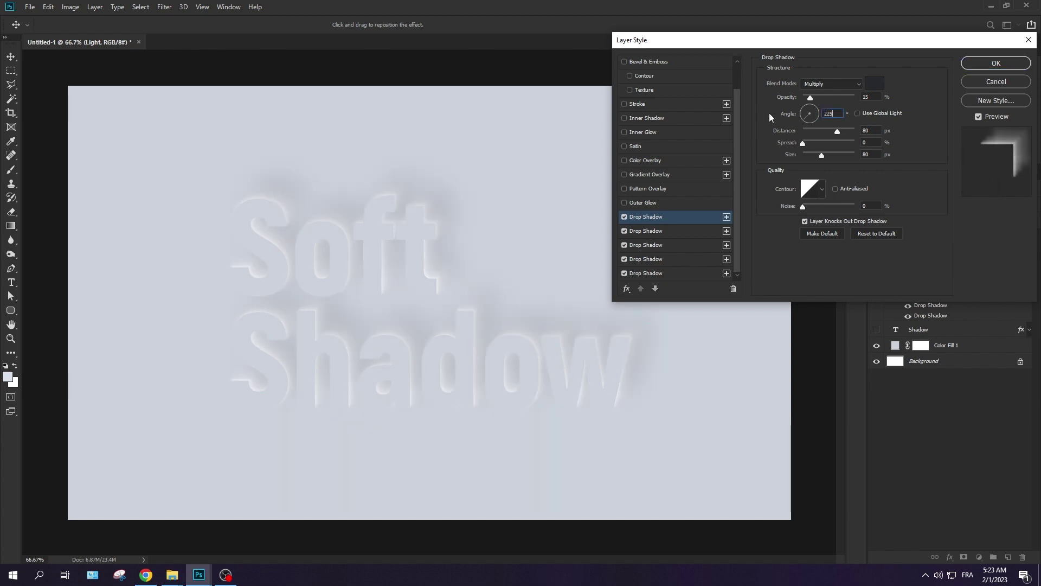
left_click(874, 83)
type("ffffff")
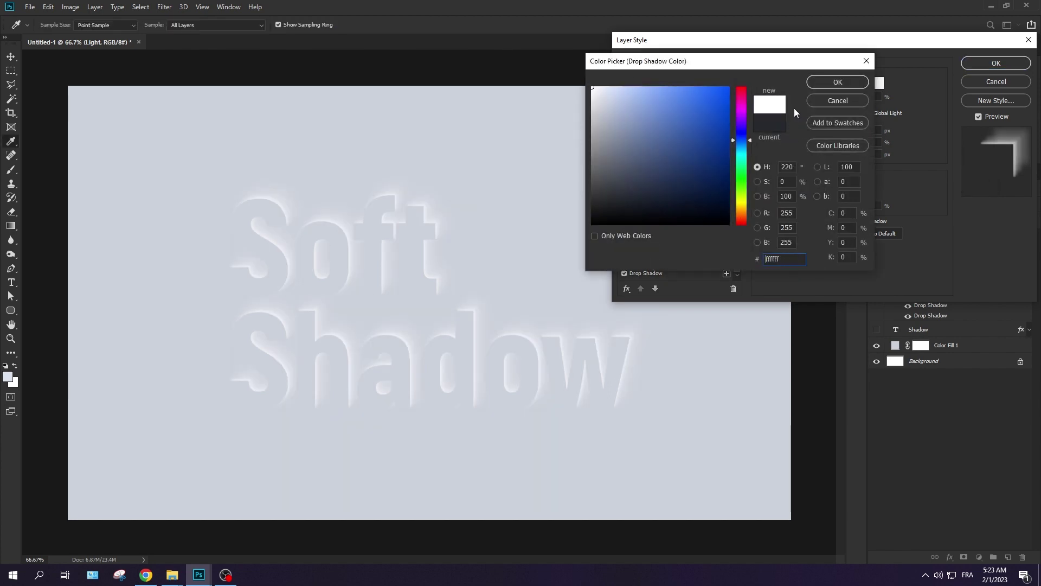
left_click(838, 86)
left_click(838, 85)
left_click(833, 95)
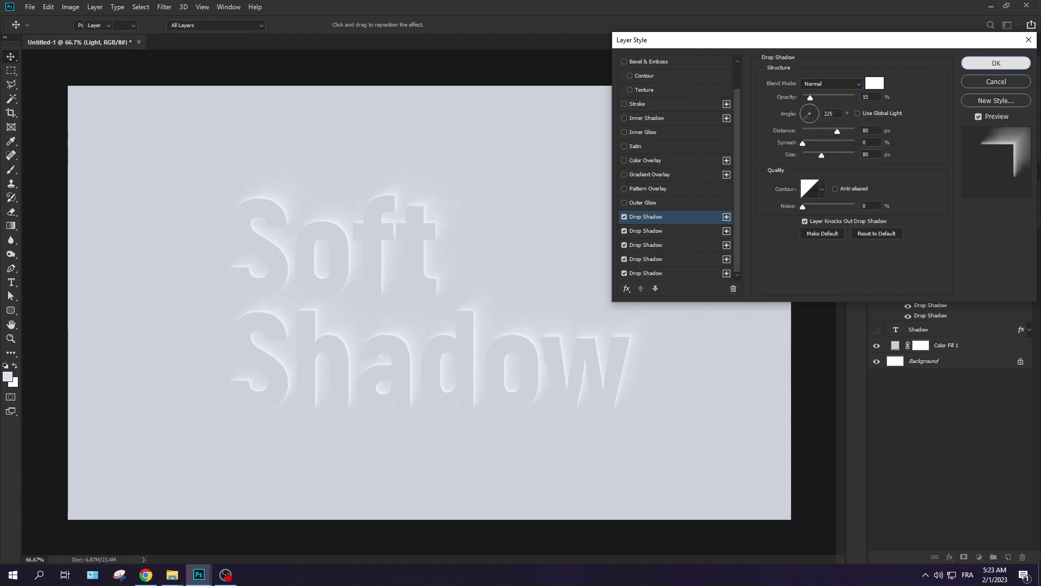
Apply Light's drop shadow, show the Shadow and Rim light layers, and set Rim light's fill to 0%
left_click(997, 64)
left_click(1029, 252)
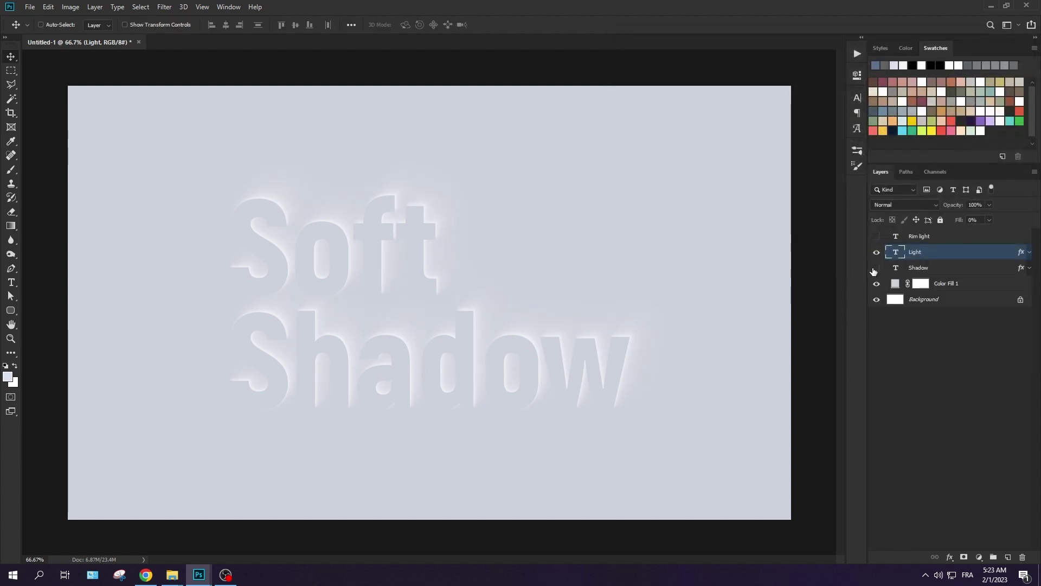
left_click(876, 268)
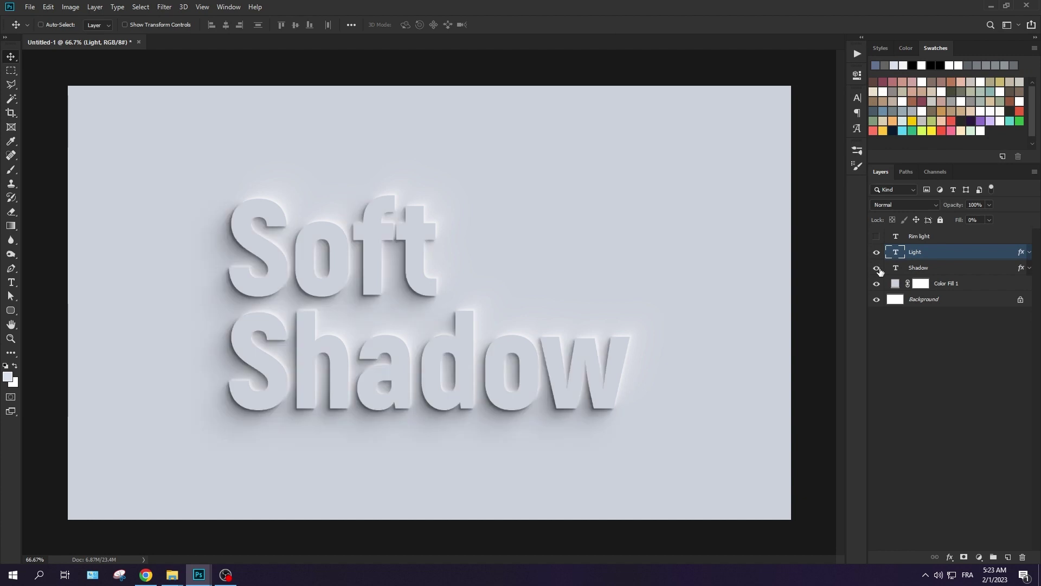
left_click(952, 239)
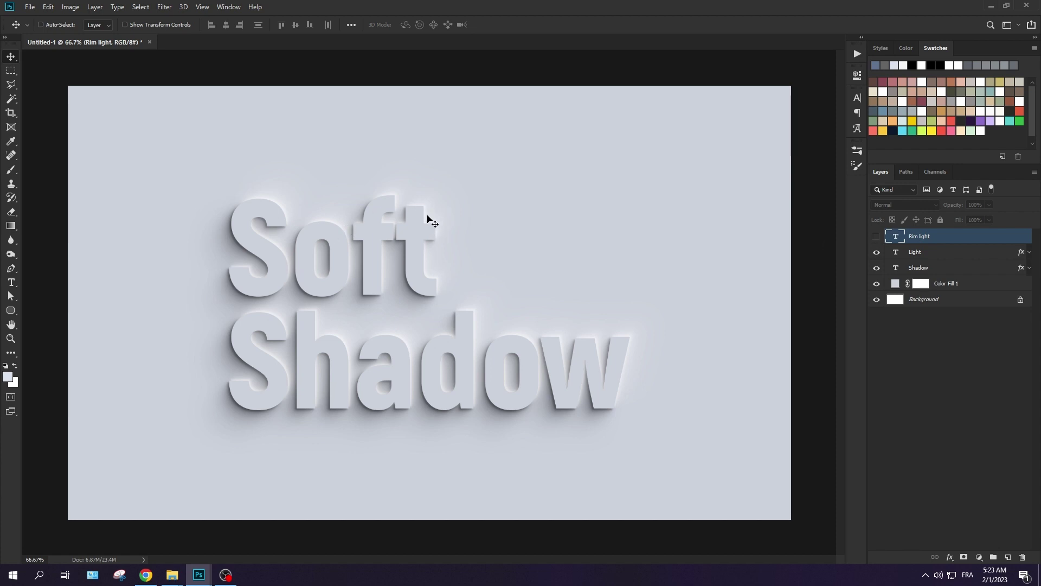
left_click(876, 237)
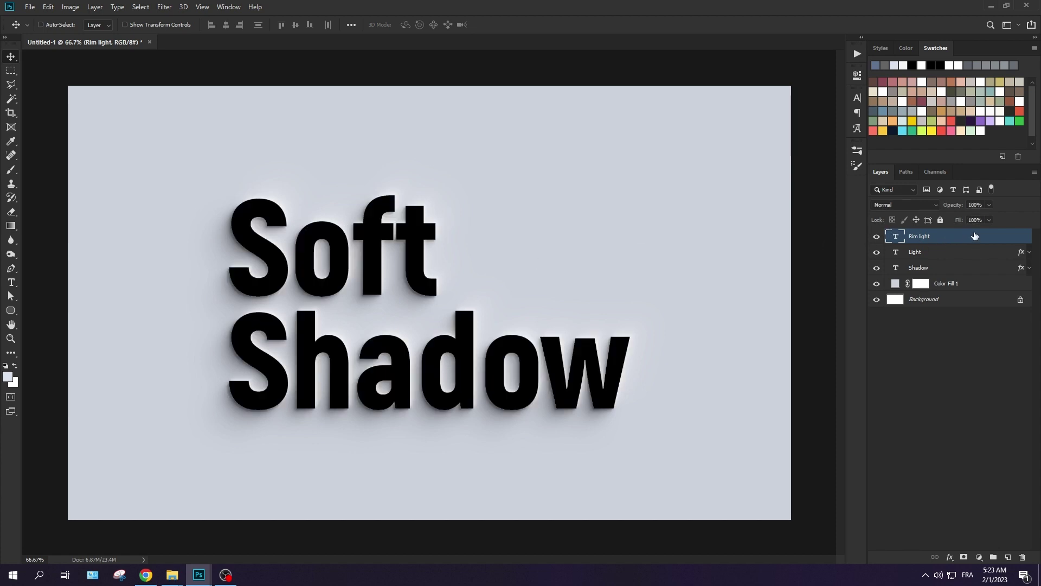
left_click_drag(964, 225, 847, 224)
Add an Inner Shadow effect to the Rim light layer and view the lettering at 200%
double_click(973, 241)
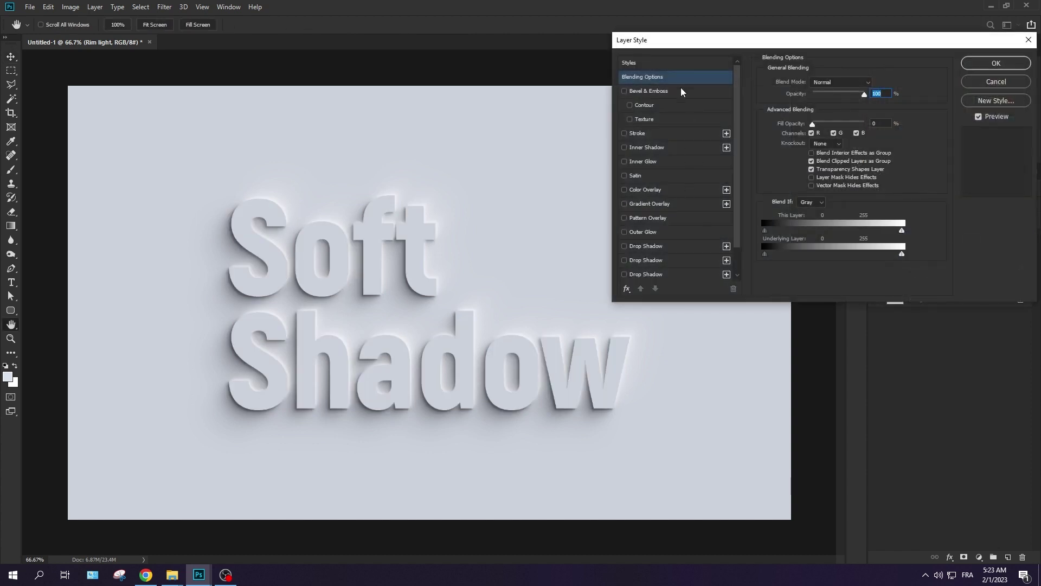
left_click_drag(674, 43, 700, 55)
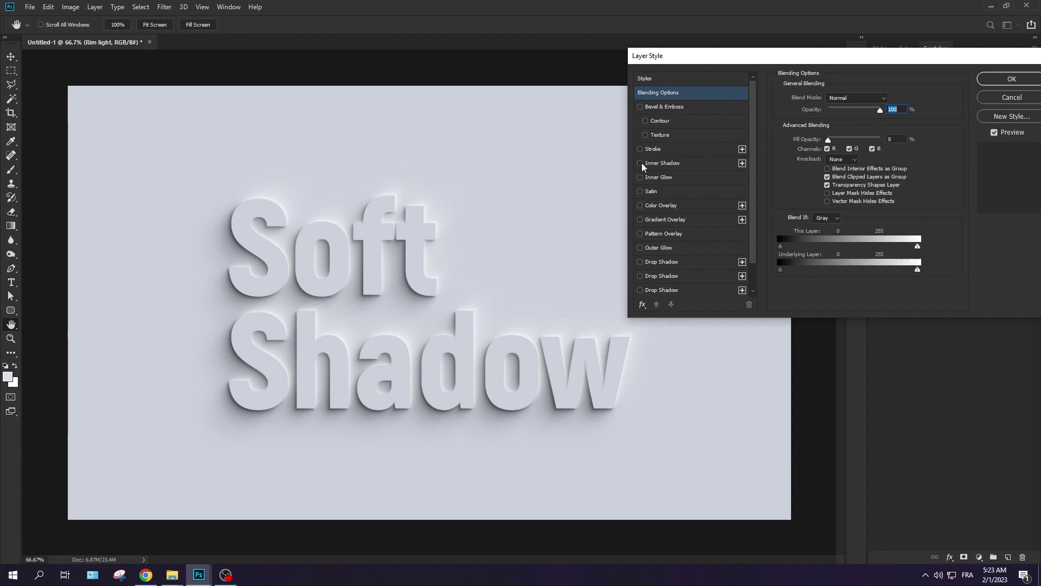
left_click(666, 162)
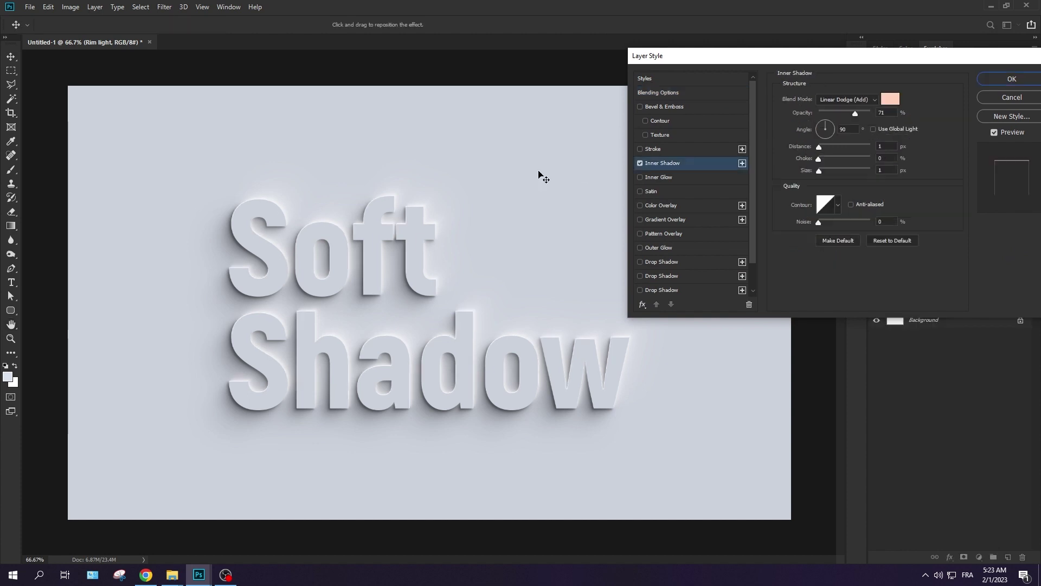
key("ctrl+plus")
key("ctrl+plus")
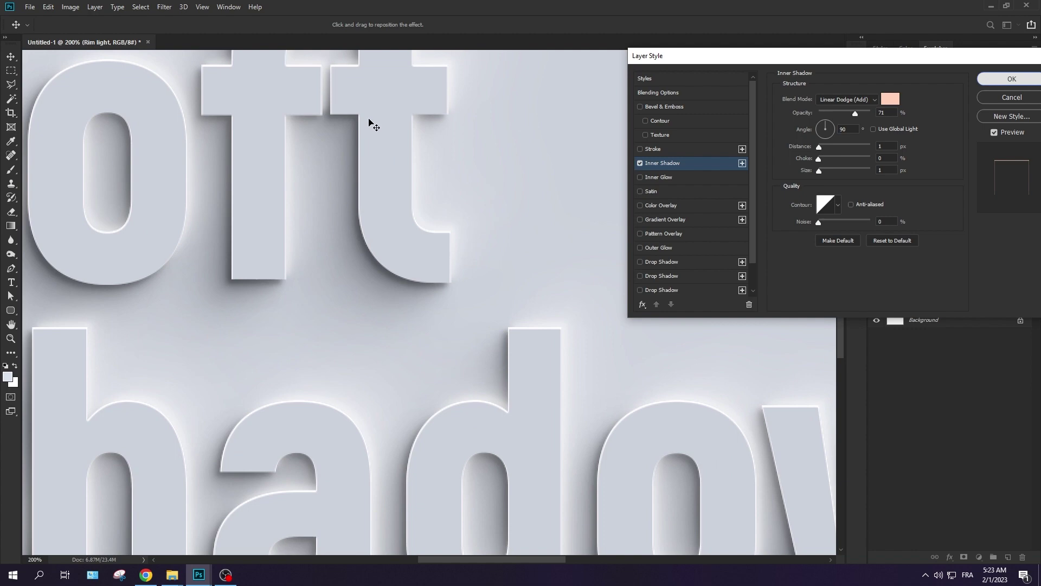
key("Return")
left_click_drag(158, 116, 580, 293)
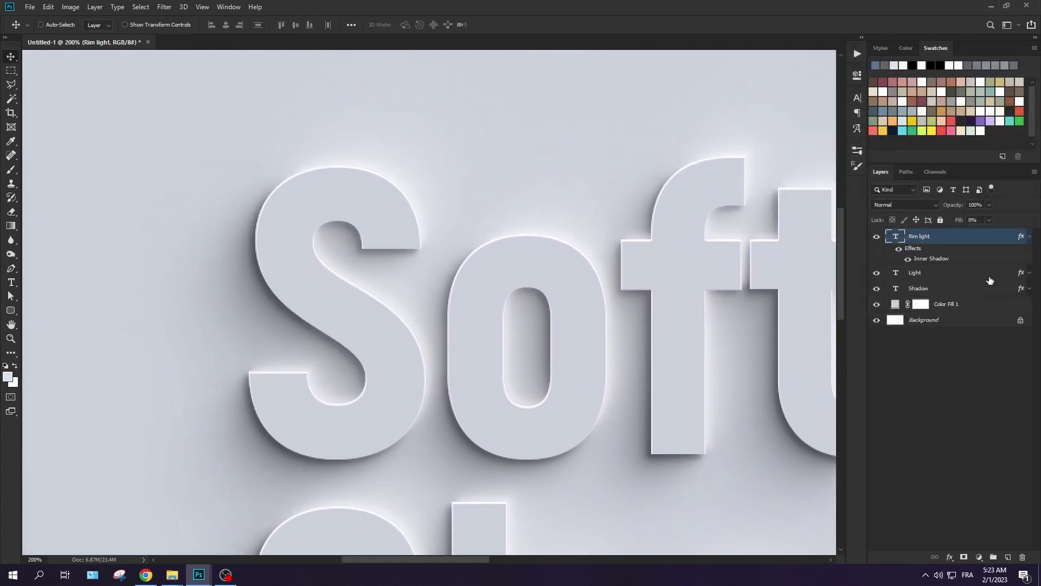
double_click(964, 239)
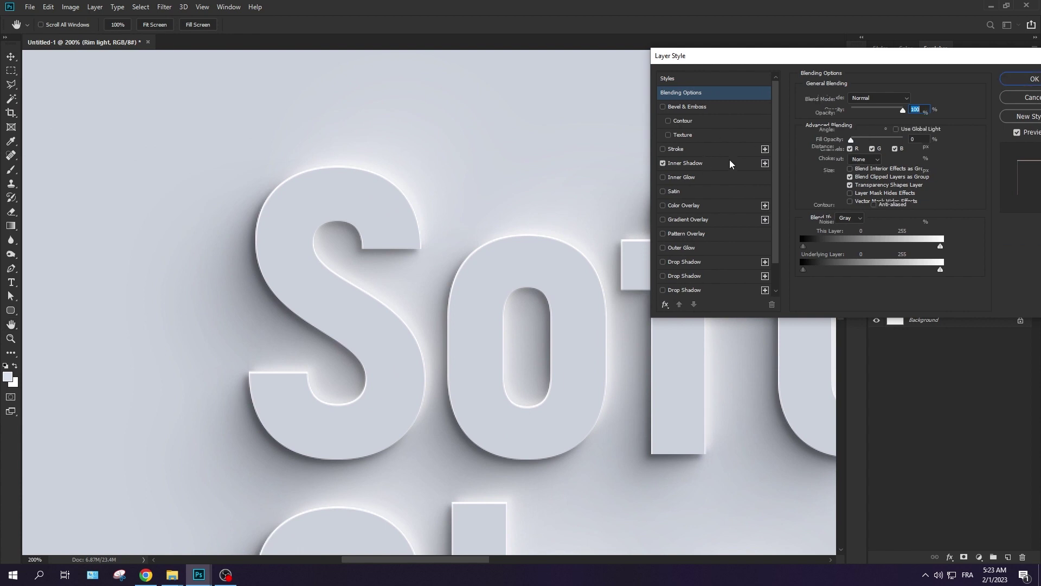
left_click(730, 164)
Set the inner shadow to white, Linear Dodge (Add), 45° angle and 50% opacity
left_click(912, 99)
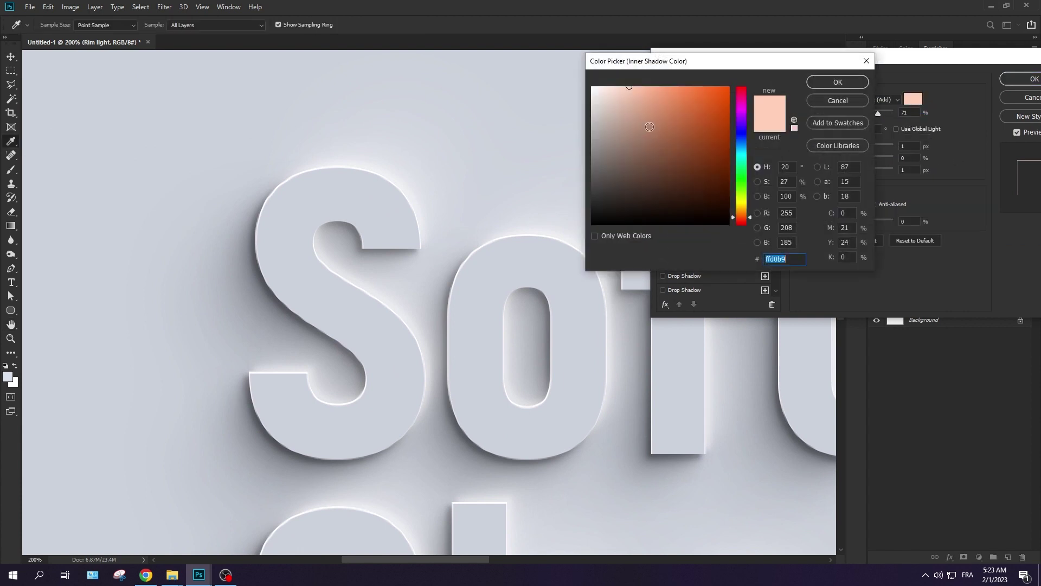
left_click(592, 87)
left_click(837, 81)
left_click(866, 99)
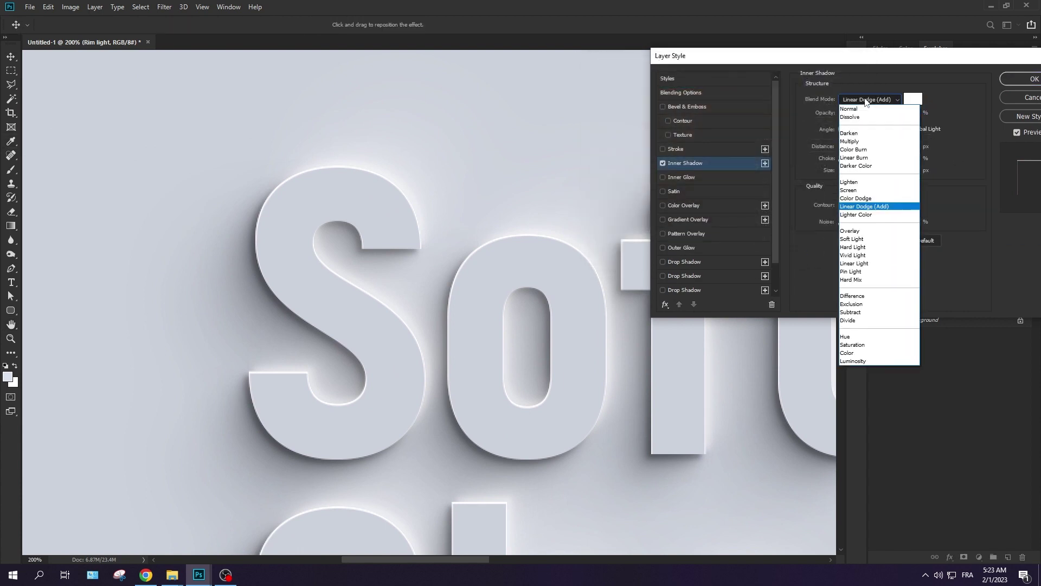
left_click(862, 207)
left_click(873, 130)
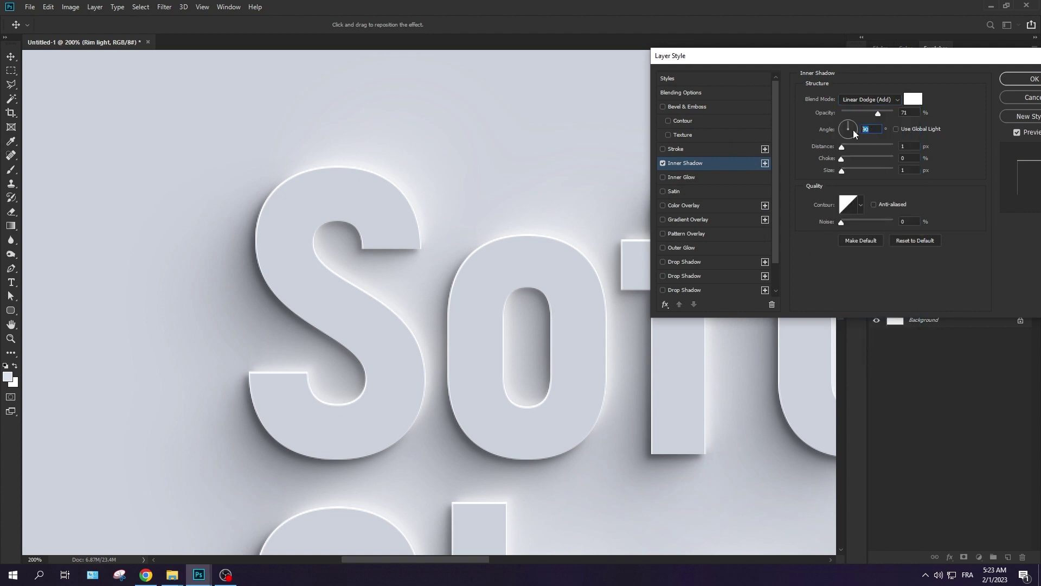
type("45")
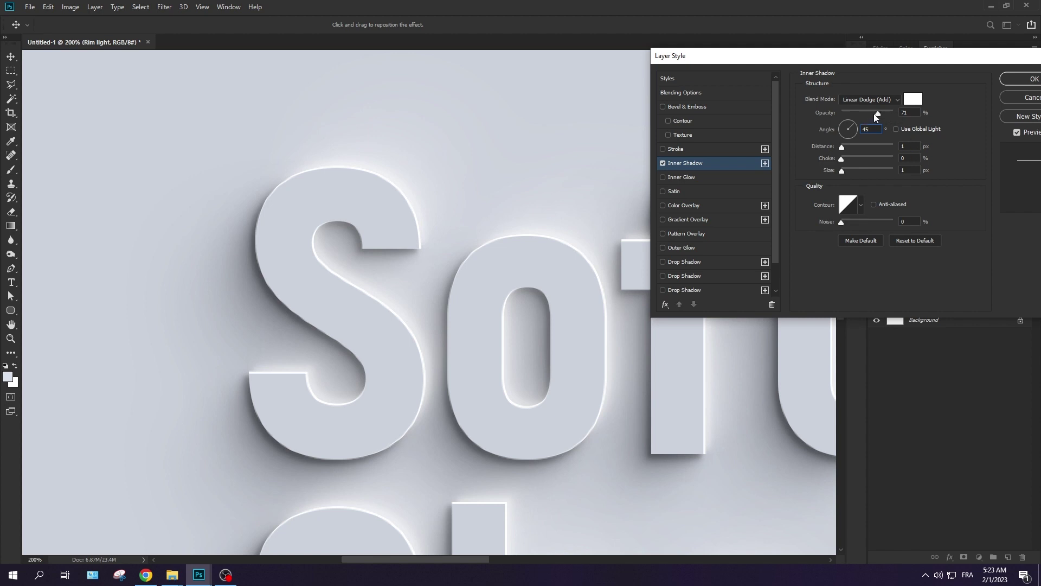
left_click_drag(877, 114, 867, 114)
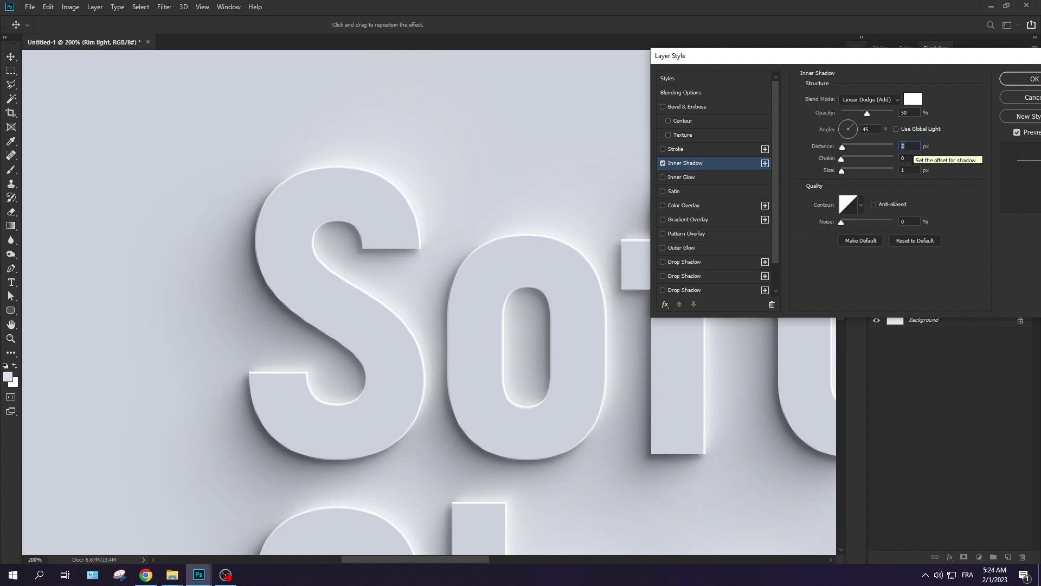
left_click(913, 168)
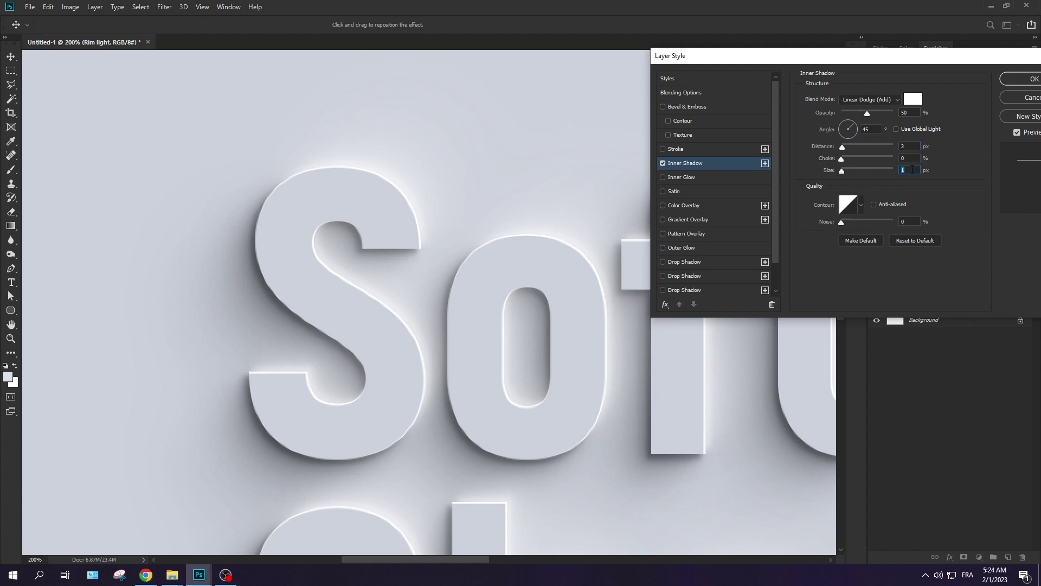
Add a second inner shadow to Rim light with the dark colour 21252a
left_click(765, 163)
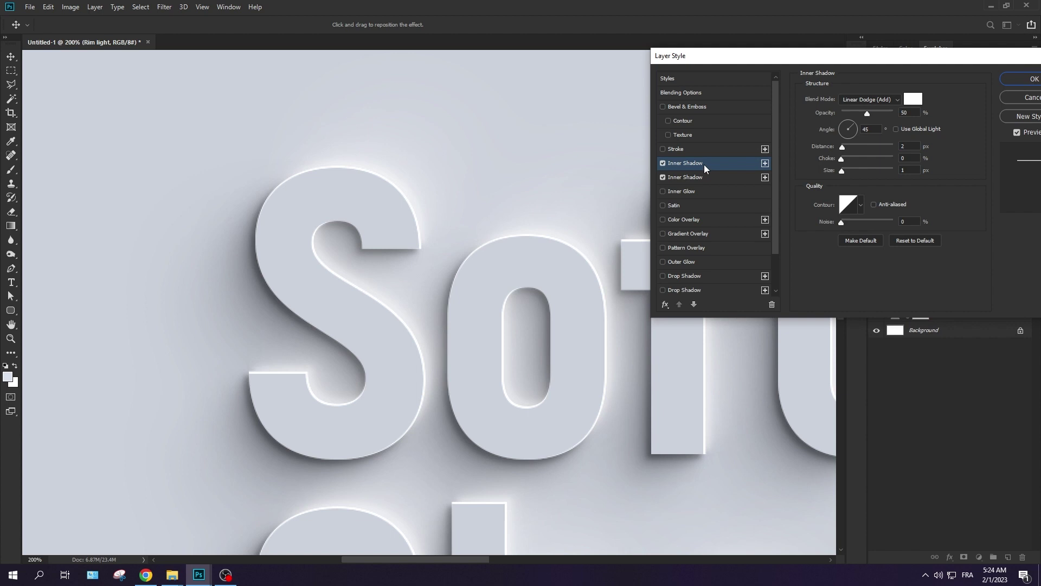
left_click(910, 102)
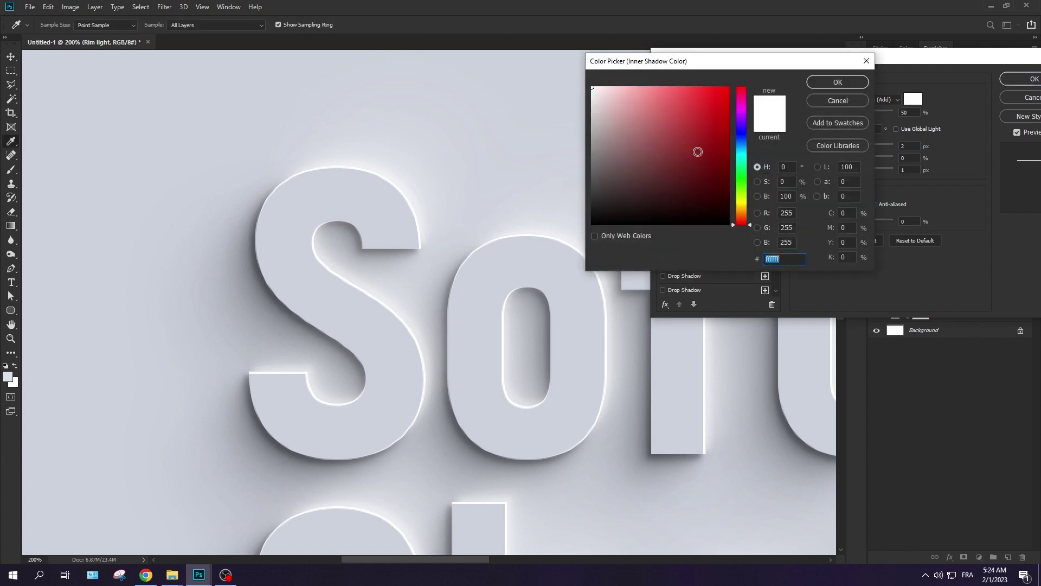
left_click(741, 141)
left_click_drag(741, 141, 742, 139)
mouse_move(624, 194)
left_mouse_down()
mouse_move(609, 202)
mouse_move(618, 199)
left_mouse_up()
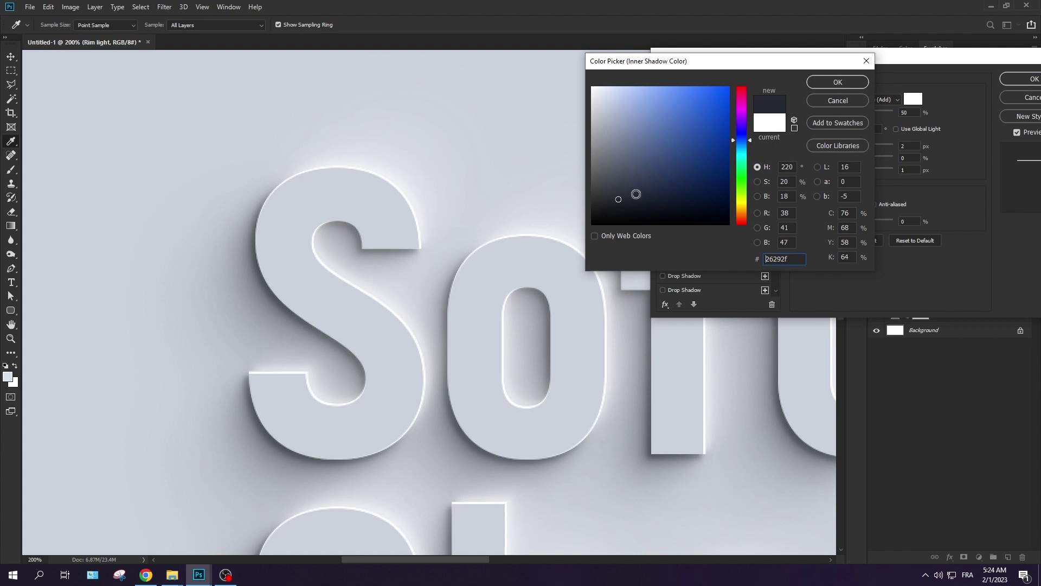
left_click(742, 142)
left_click(621, 202)
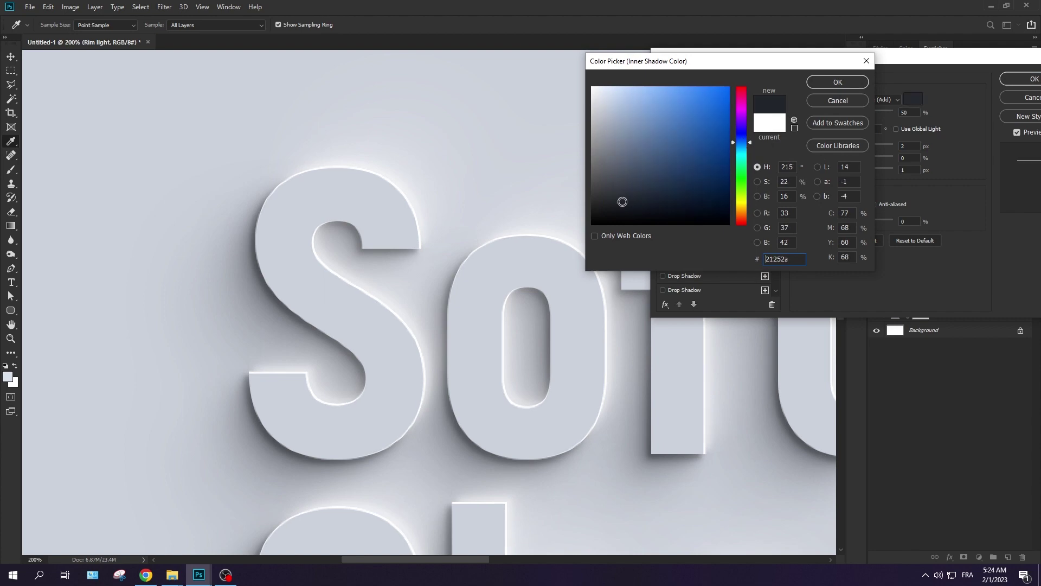
left_click(838, 83)
Set the second inner shadow's blend mode to Multiply and its angle to 225°
left_click(881, 100)
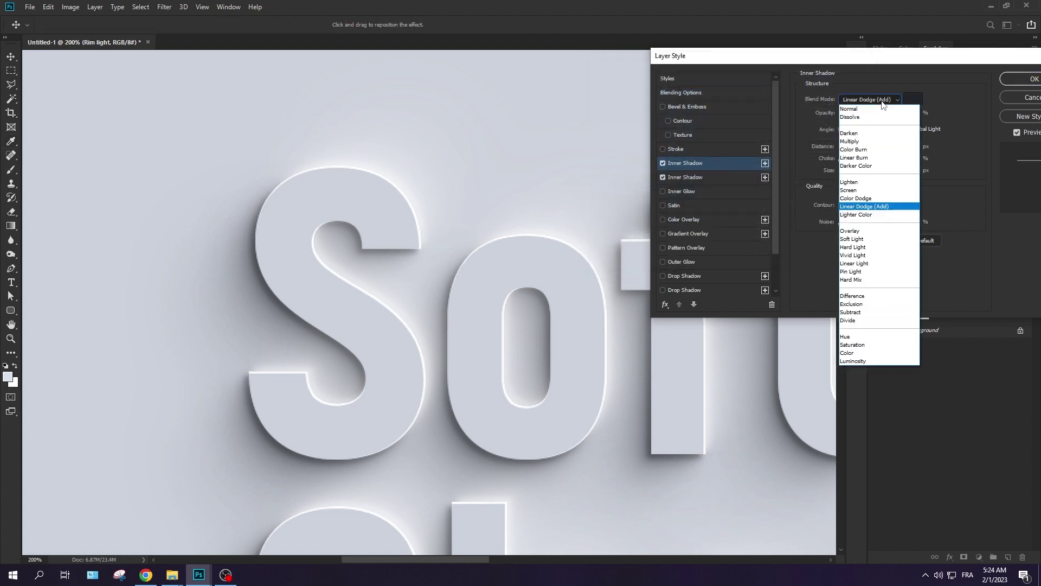
left_click(850, 141)
double_click(866, 129)
type("225")
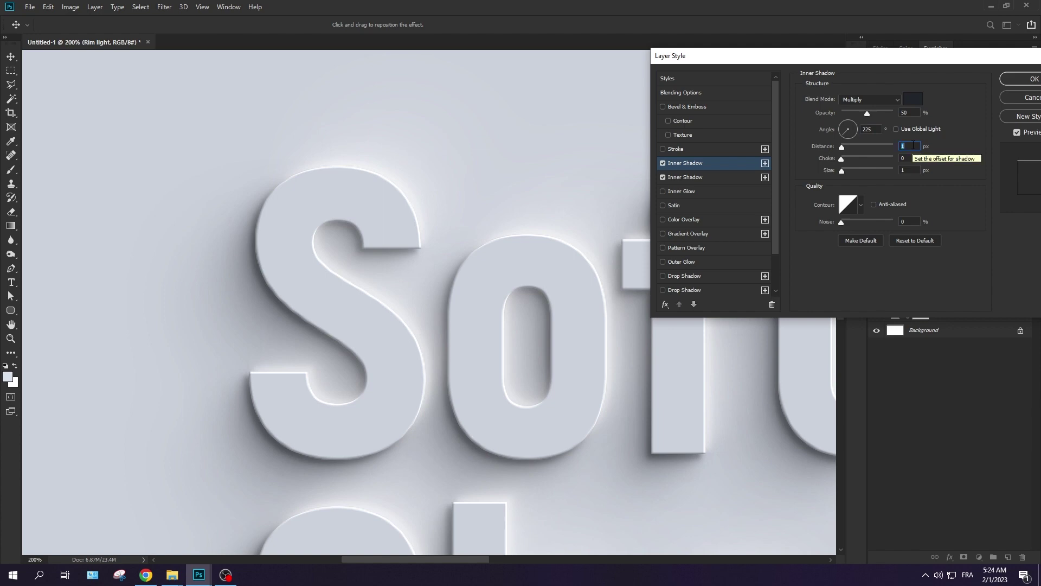
Apply both inner shadows to Rim light and view the whole text
left_click(1023, 79)
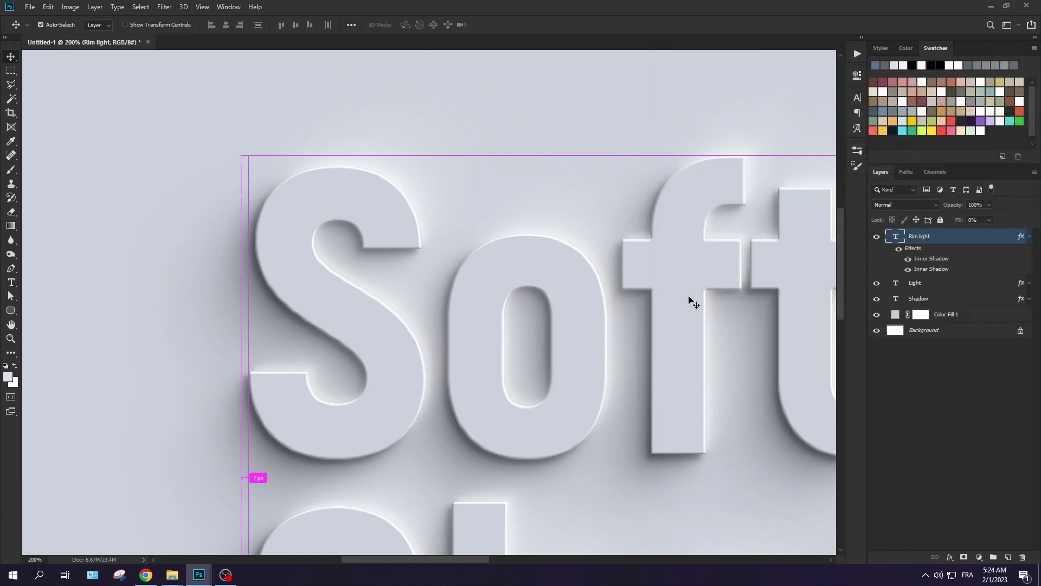
key("ctrl+0")
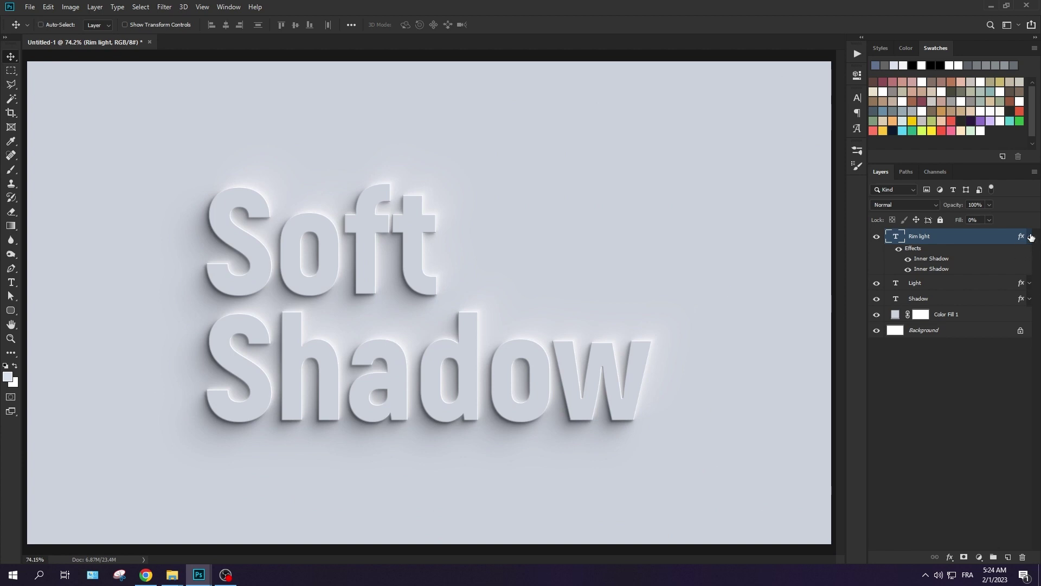
left_click(1030, 237)
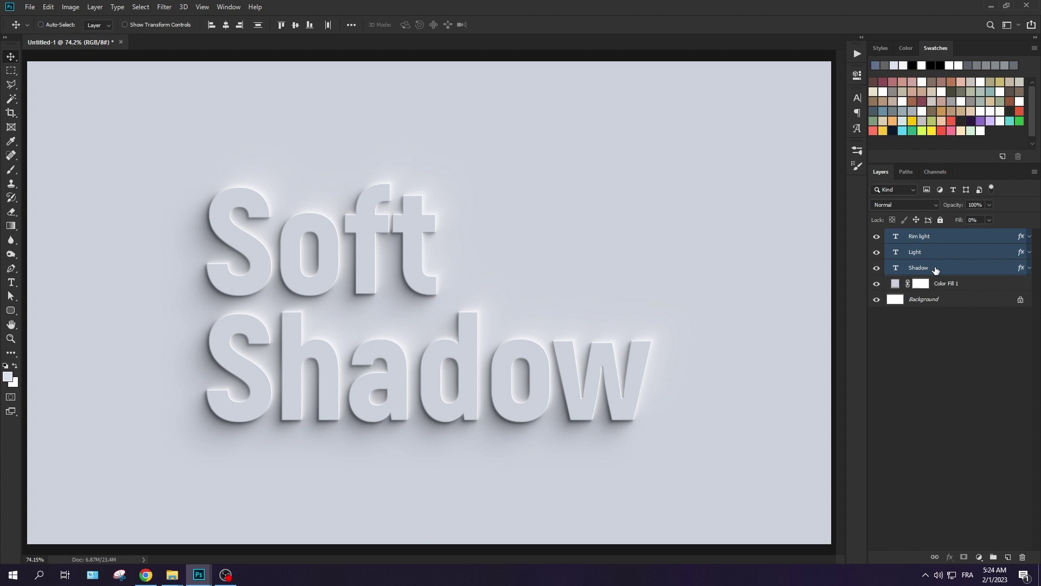
Group the Rim light, Light and Shadow layers into 'Text effect', then clear the layer selection
key("ctrl")
key("ctrl+g")
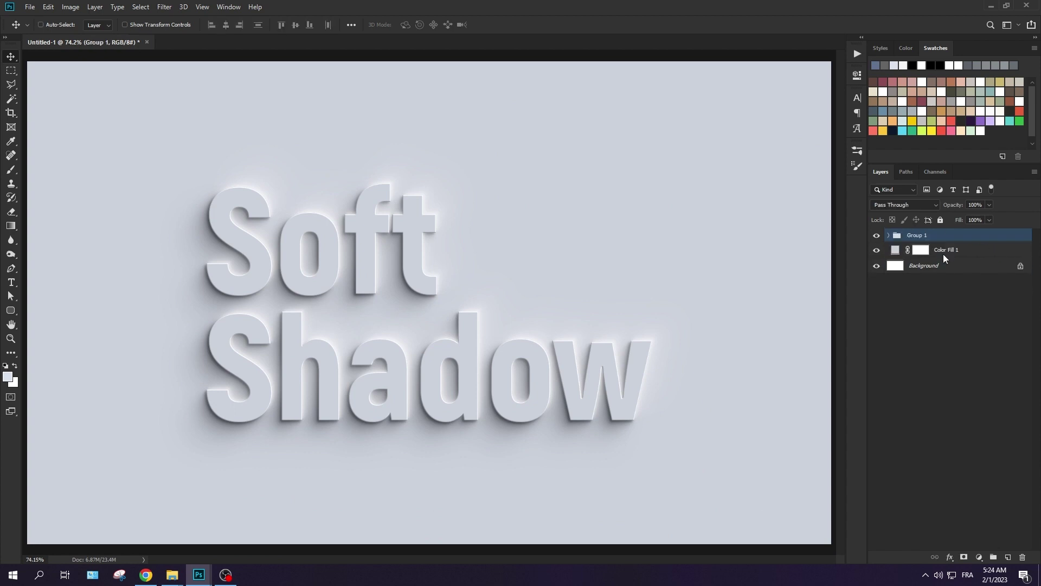
double_click(917, 235)
type("Text effect")
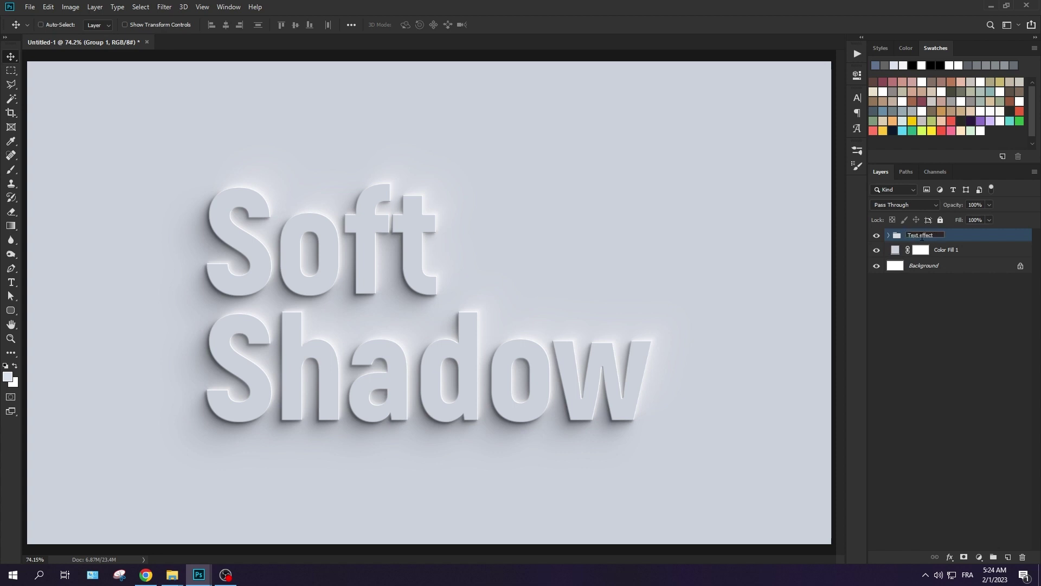
key("Return")
left_click(937, 300)
key("ctrl+minus")
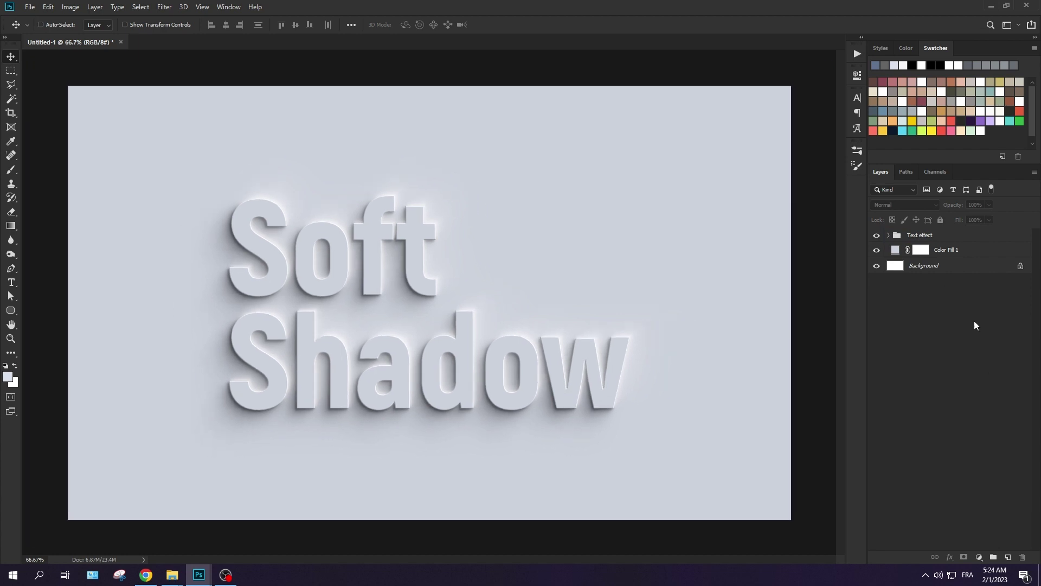
left_click(980, 557)
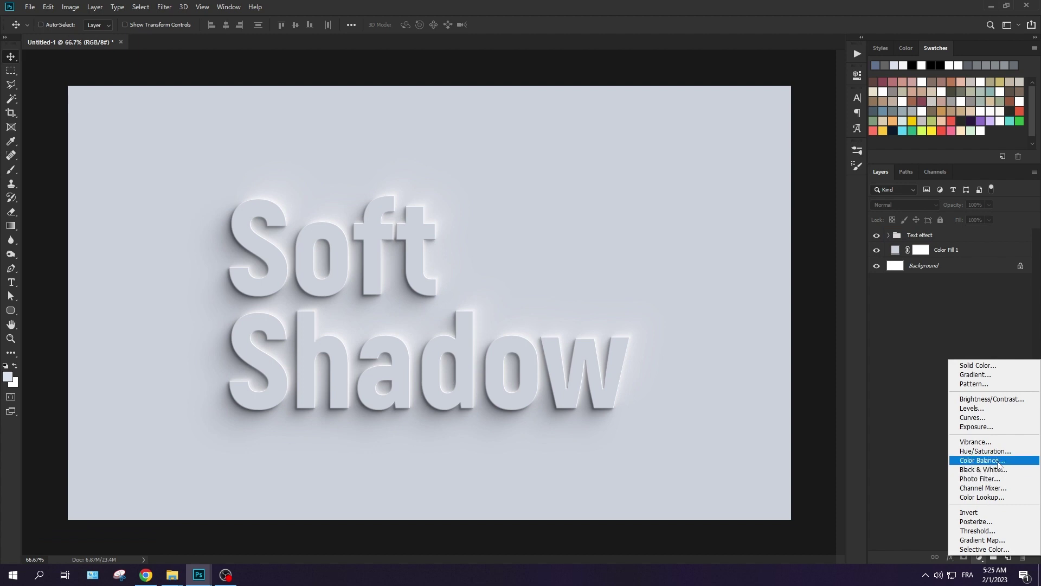
left_click(991, 478)
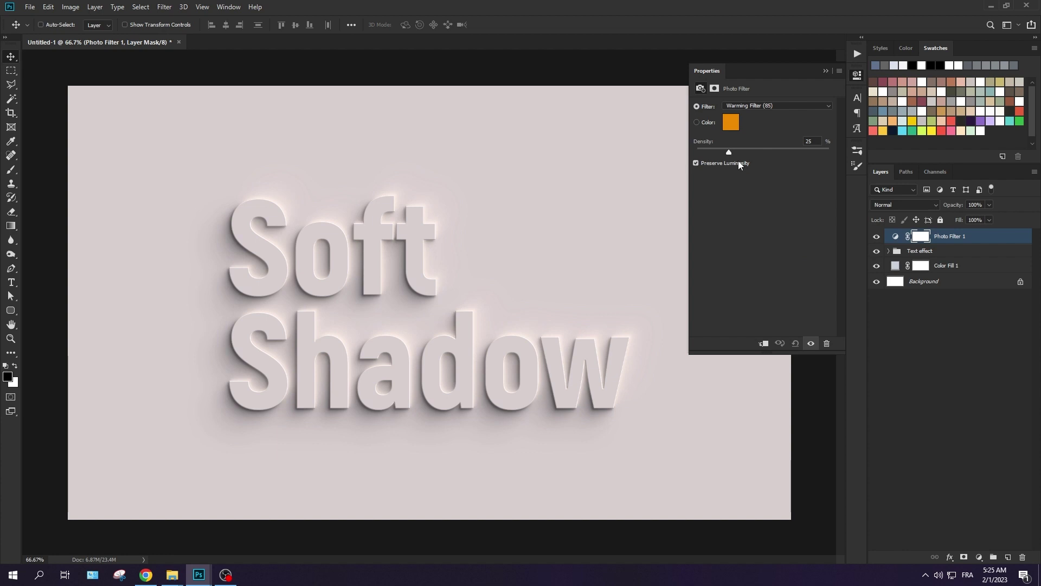
left_click(744, 107)
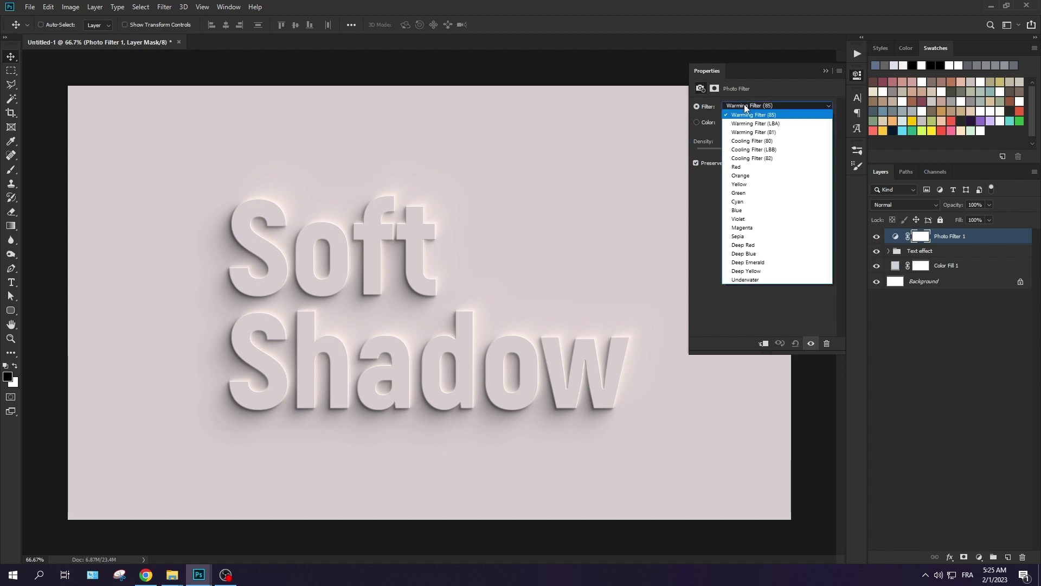
left_click(751, 136)
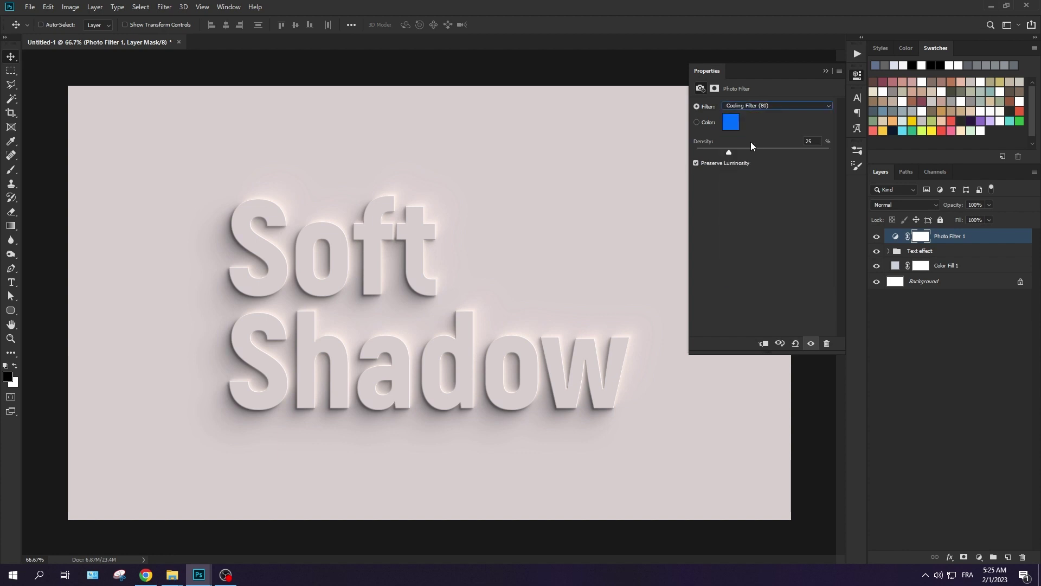
left_click(827, 71)
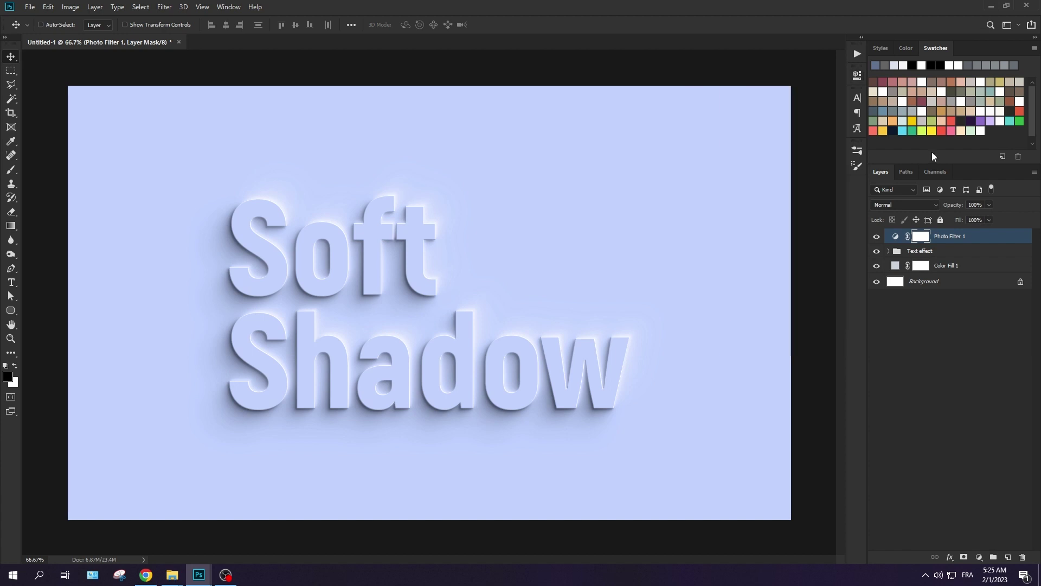
left_click_drag(993, 239, 1022, 557)
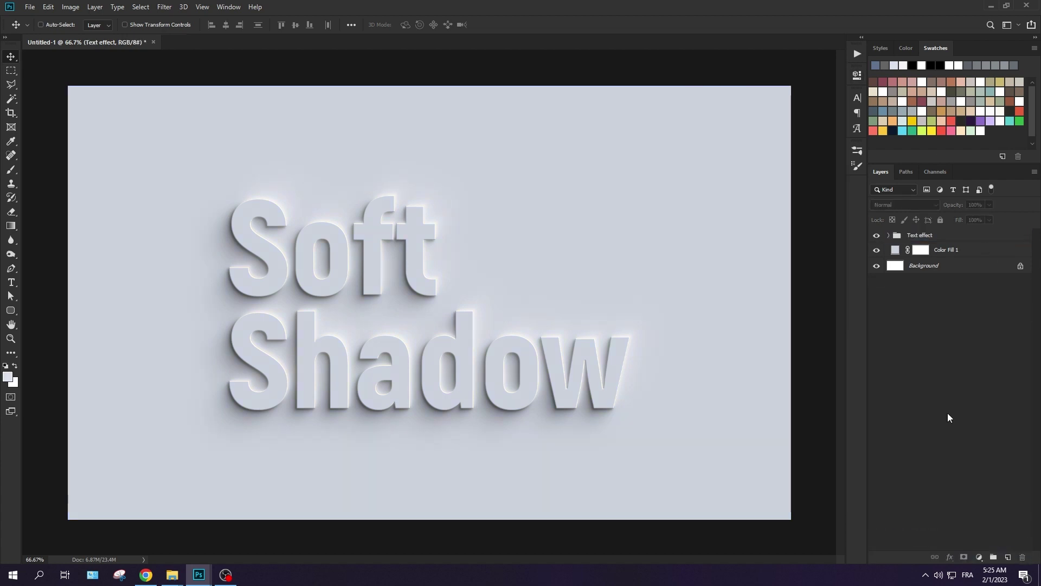
Add a Color Balance adjustment with Shadows Blue +30 and Cyan -25
left_click(979, 557)
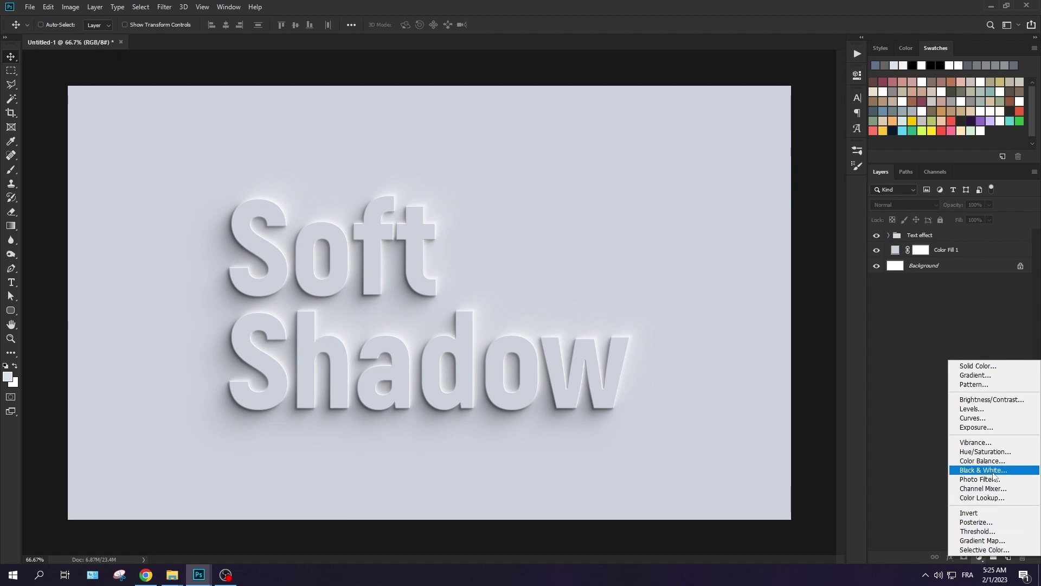
left_click(982, 461)
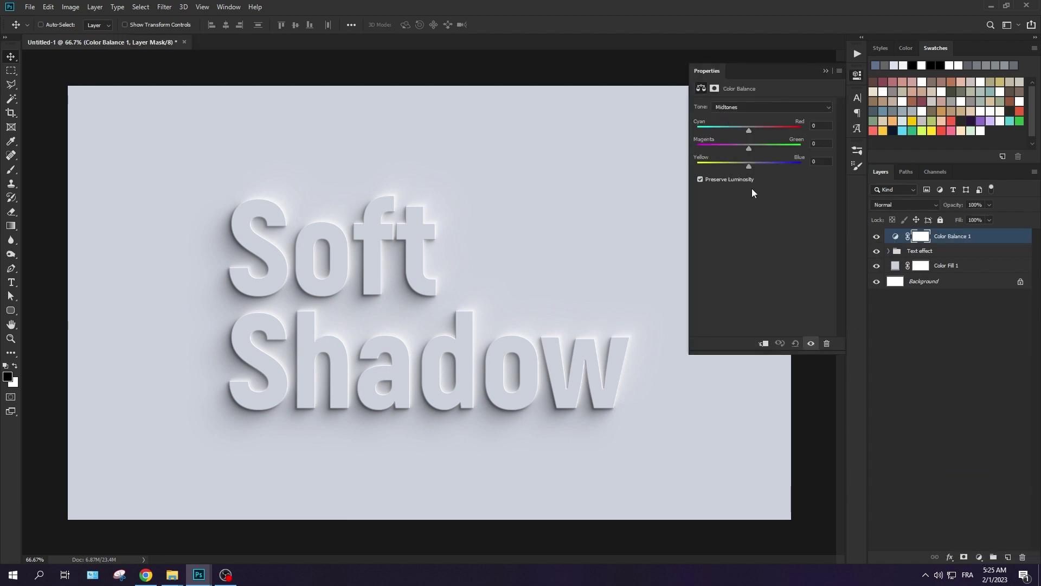
left_click(739, 107)
left_click(737, 114)
left_click(749, 166)
left_click_drag(751, 166, 764, 167)
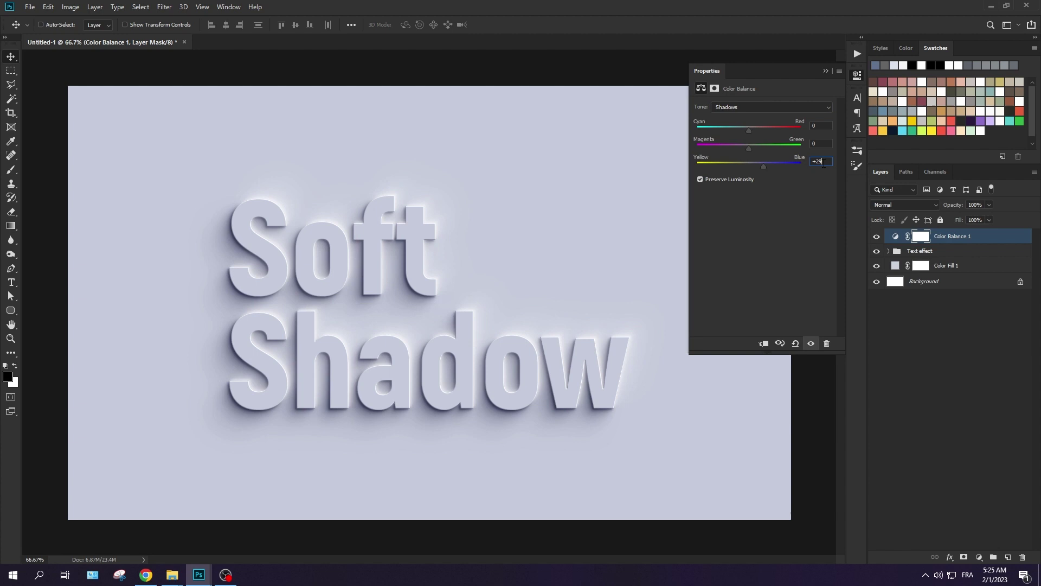
left_click(814, 162)
left_click_drag(746, 130, 736, 130)
Shift the Highlights to Blue +5 and slightly toward cyan
left_click(741, 108)
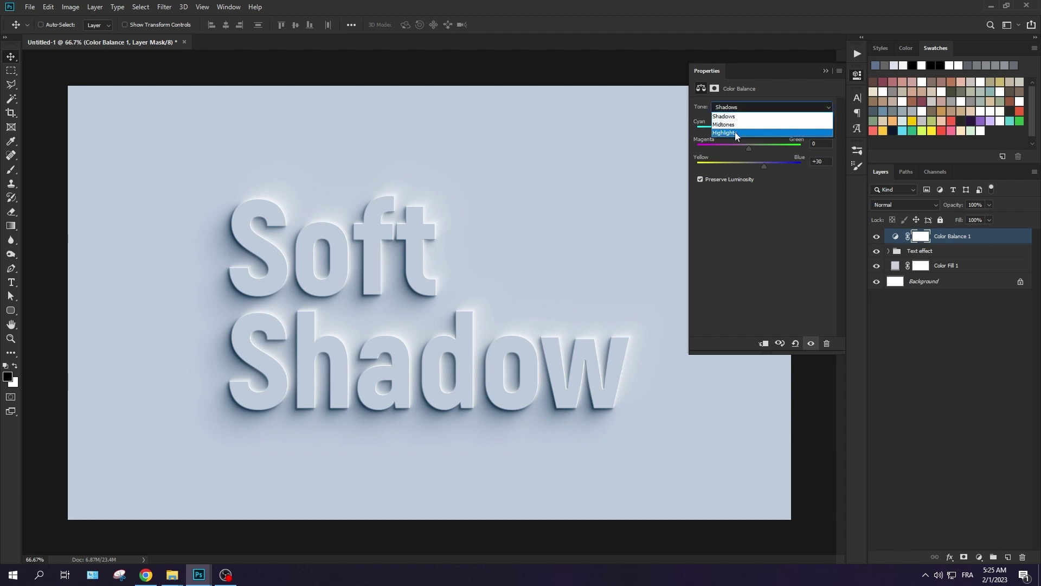
left_click(734, 132)
left_click_drag(747, 167, 753, 170)
left_click(821, 162)
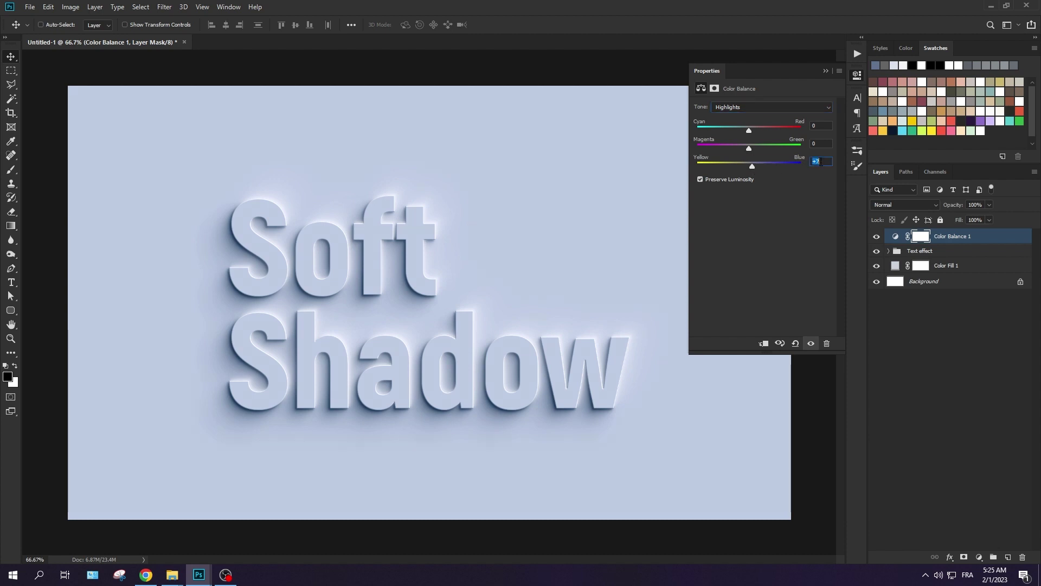
key("Down")
left_click_drag(748, 130, 744, 135)
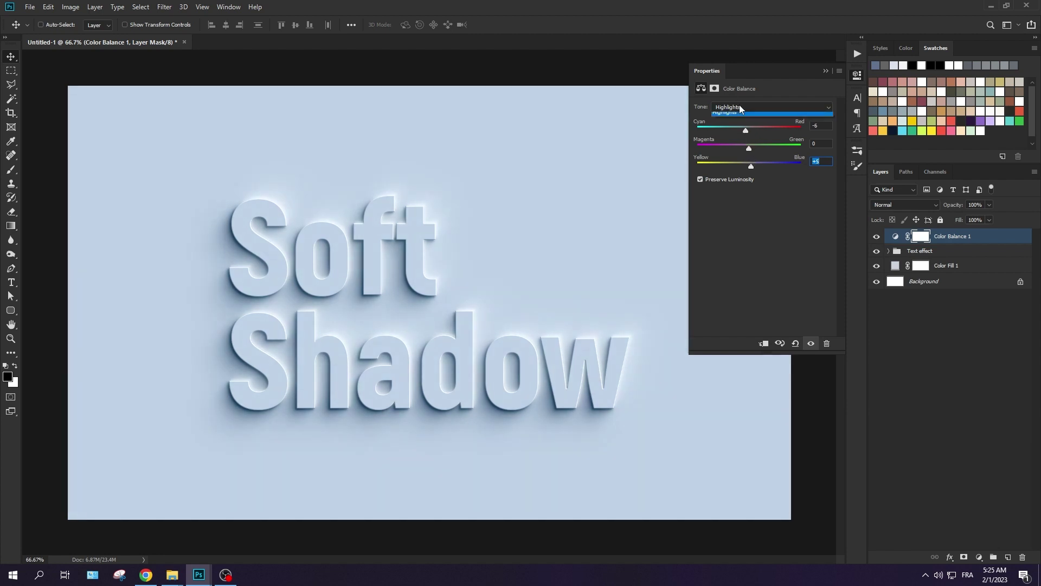
Set the Midtones to Cyan-Red −5 and Yellow-Blue +5
left_click(740, 106)
left_click(741, 126)
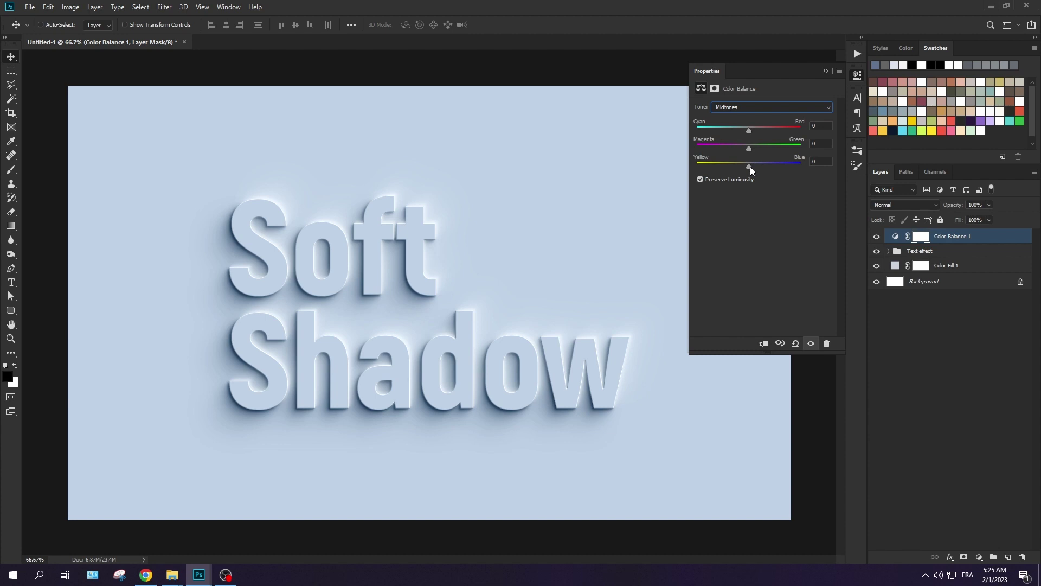
left_click_drag(750, 167, 739, 163)
mouse_move(749, 134)
left_mouse_down()
mouse_move(730, 130)
mouse_move(744, 130)
left_mouse_up()
Close the Color Balance properties and stamp all visible layers into a new Layer 1 with Ctrl+Alt+Shift+E
left_click(826, 71)
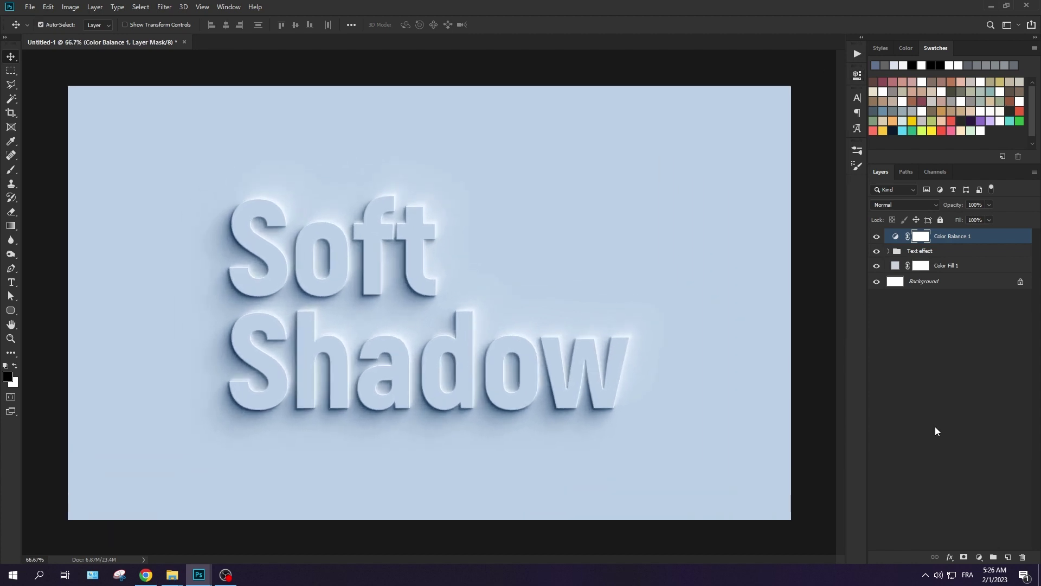
key("ctrl+minus")
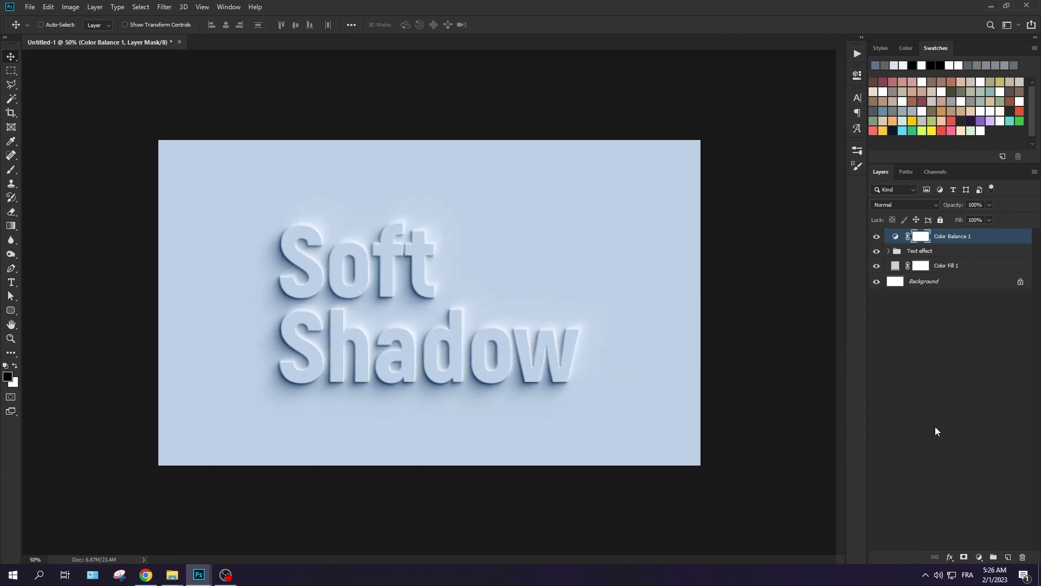
key("ctrl+shift+alt+e")
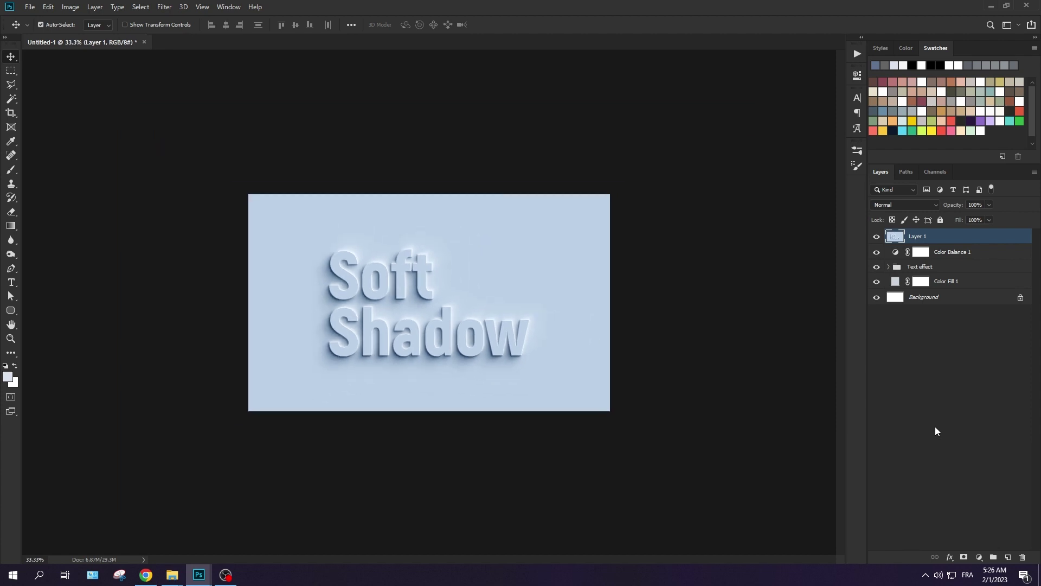
key("ctrl+plus")
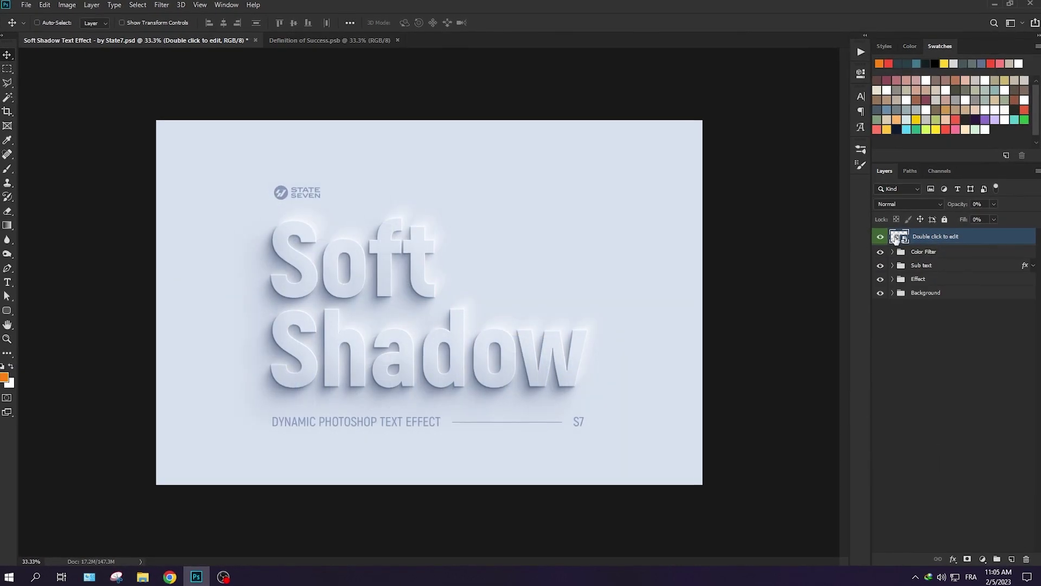
In the text smart object, replace the word Soft with EDITABLE
double_click(896, 238)
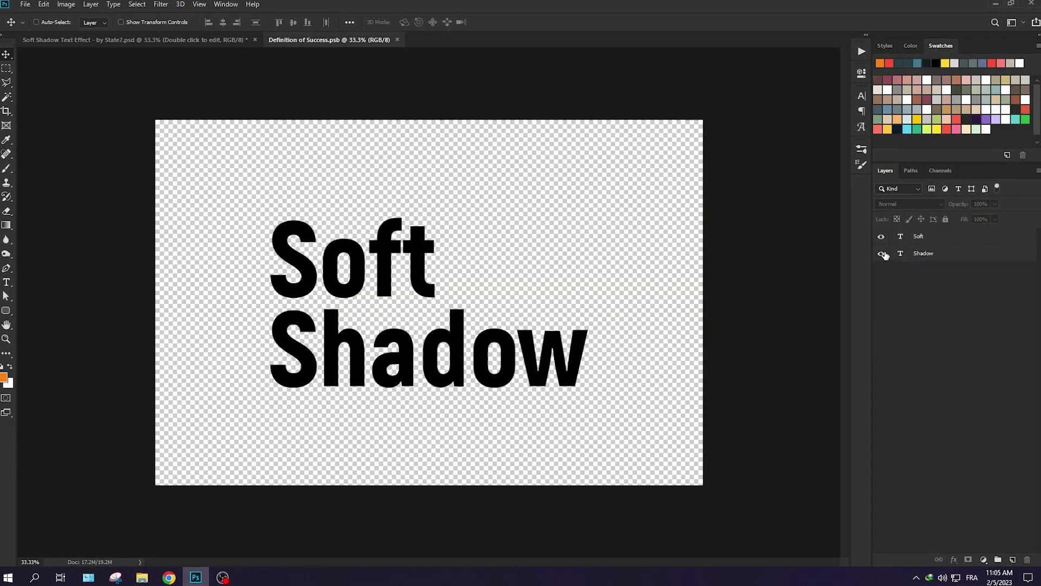
double_click(903, 236)
type("EDITABLE")
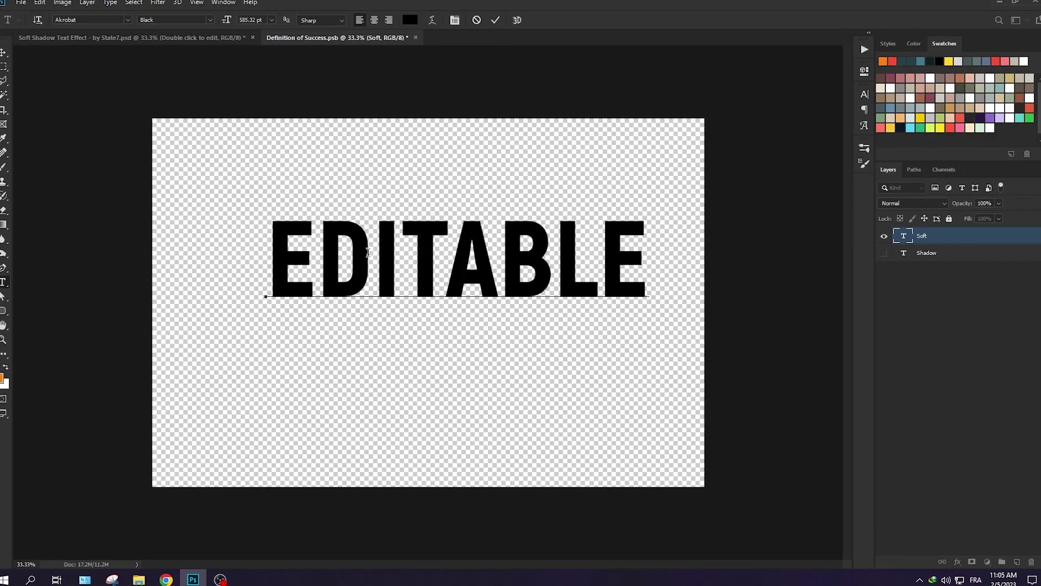
key("ctrl+Return")
key("ctrl+t")
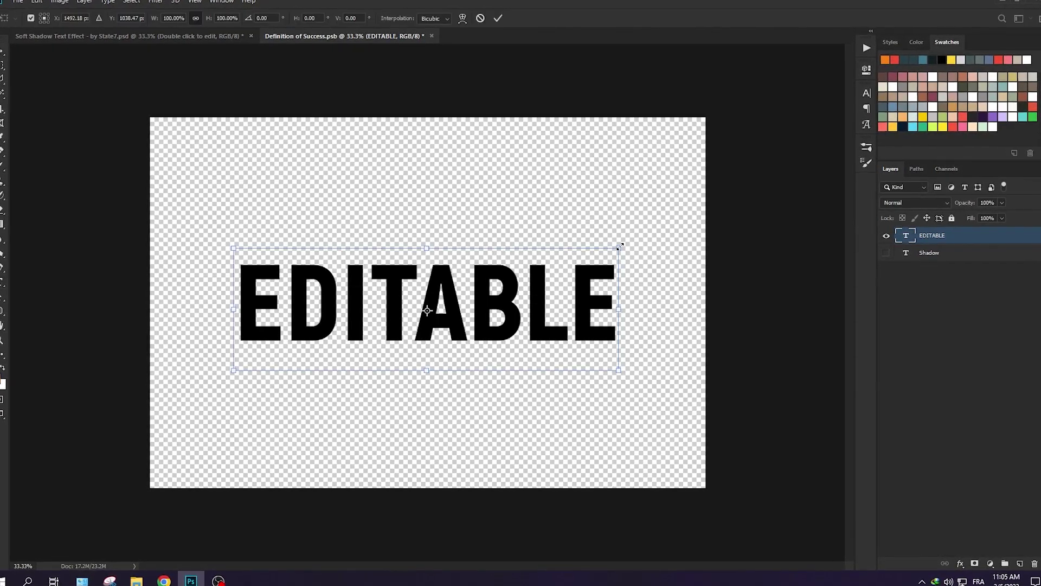
key("Return")
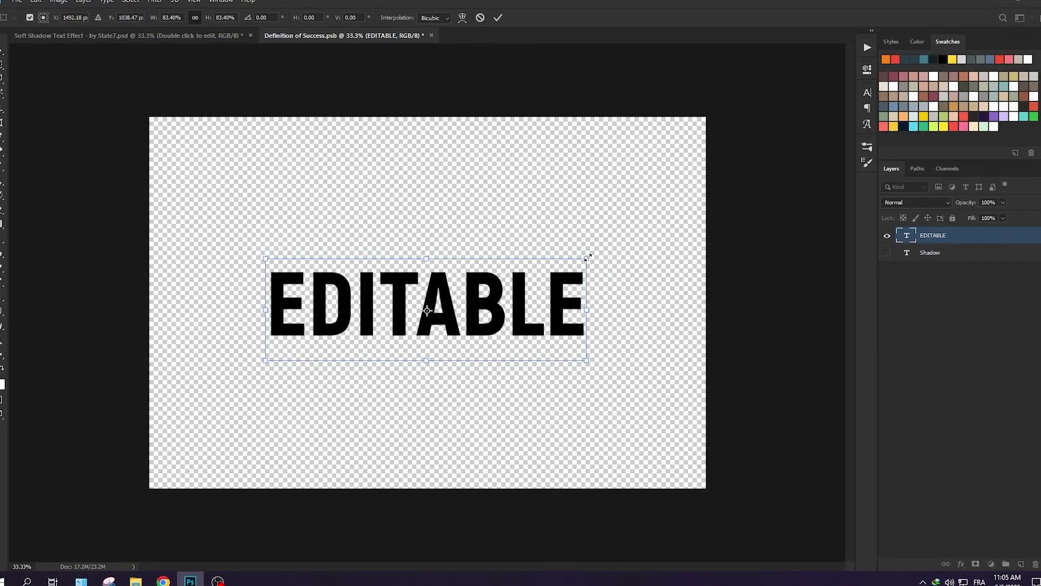
Set EDITABLE to the Regular font style with Faux Italic
left_click(867, 93)
left_click(846, 109)
left_click(835, 163)
left_click(765, 167)
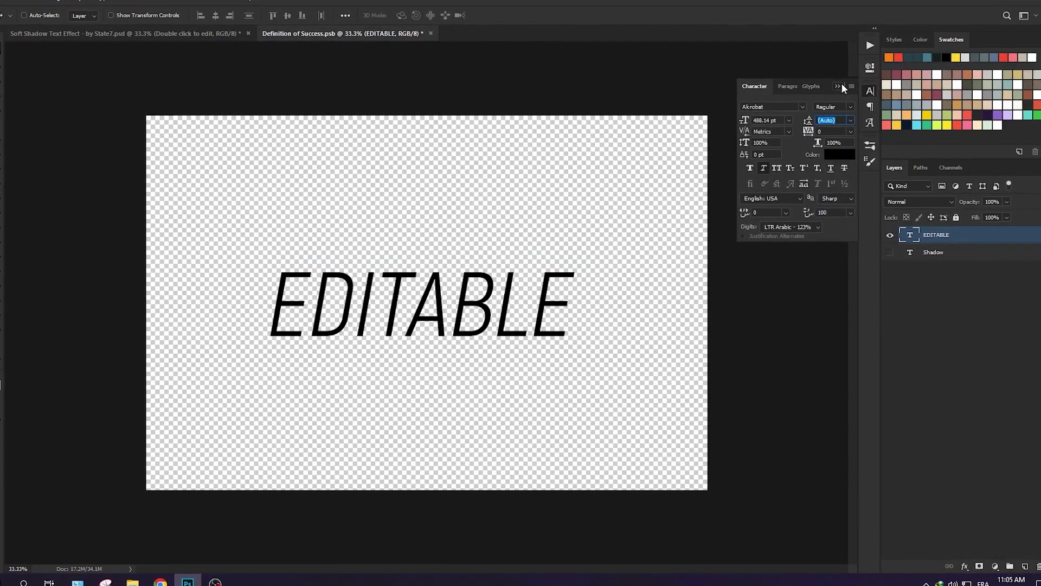
left_click(838, 86)
In the main template, hide the S7 logo, line and S7 label, and centre the DYNAMIC PHOTOSHOP TEXT EFFECT subtitle under EDITABLE
left_click(217, 35)
left_click(902, 266)
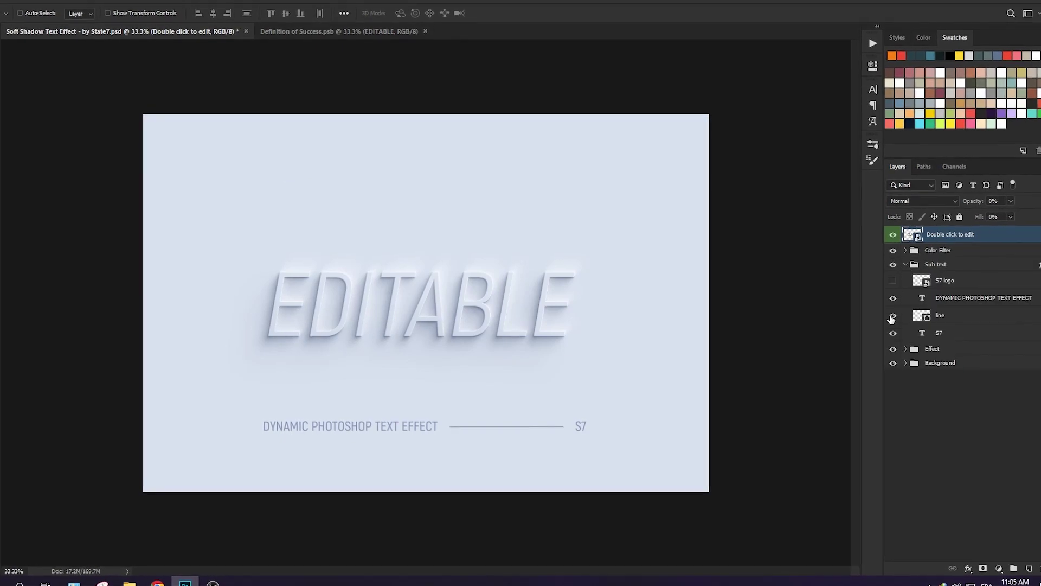
left_click(892, 281)
left_click(893, 315)
left_click(893, 332)
left_click(976, 298)
left_click_drag(436, 447, 499, 387)
double_click(924, 298)
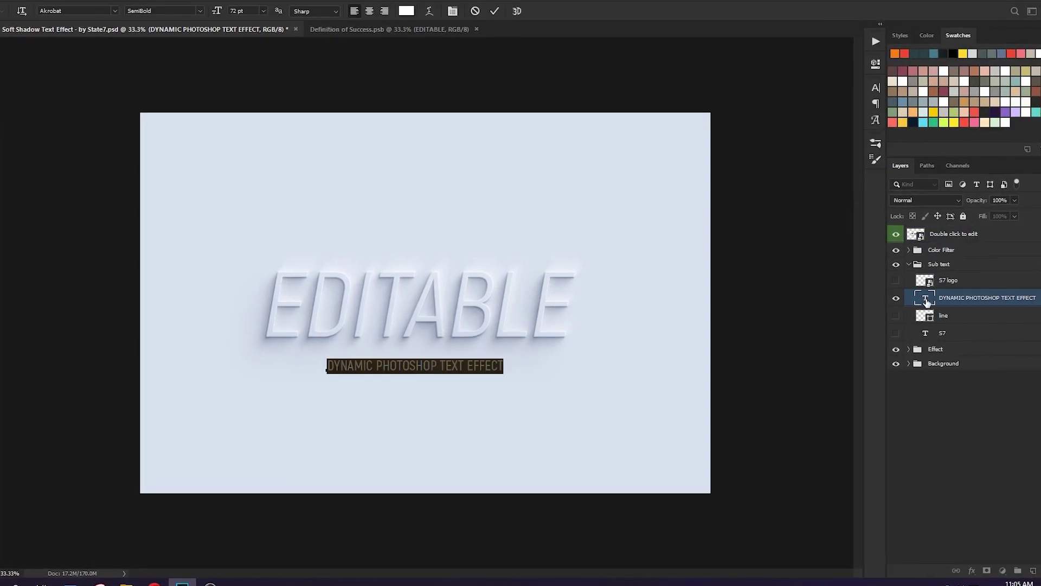